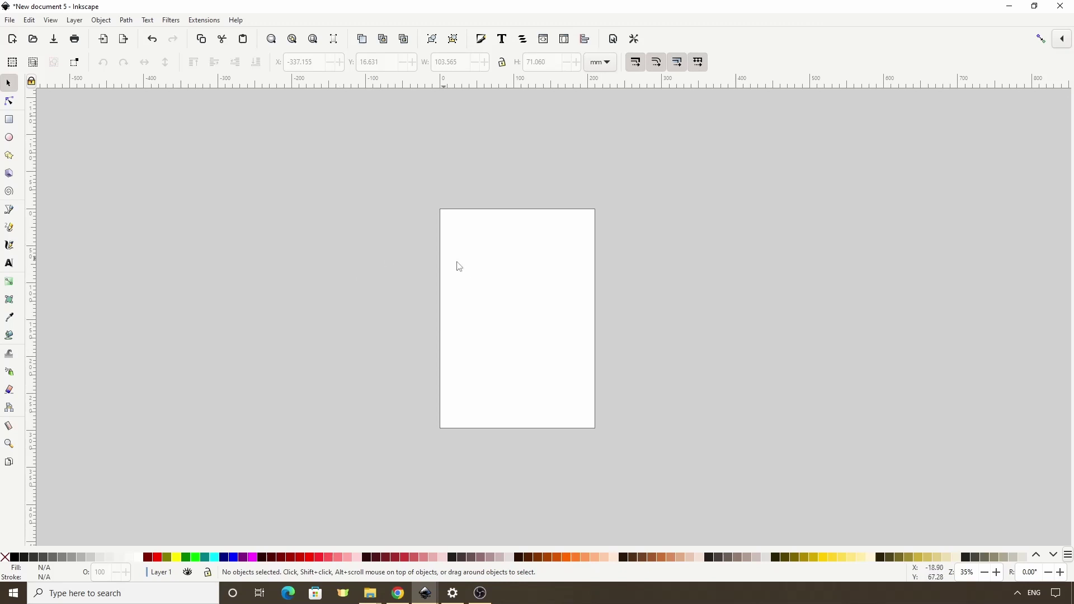
Draw a yellow circle in the upper middle of the page.
scroll(511, 298, up, 2)
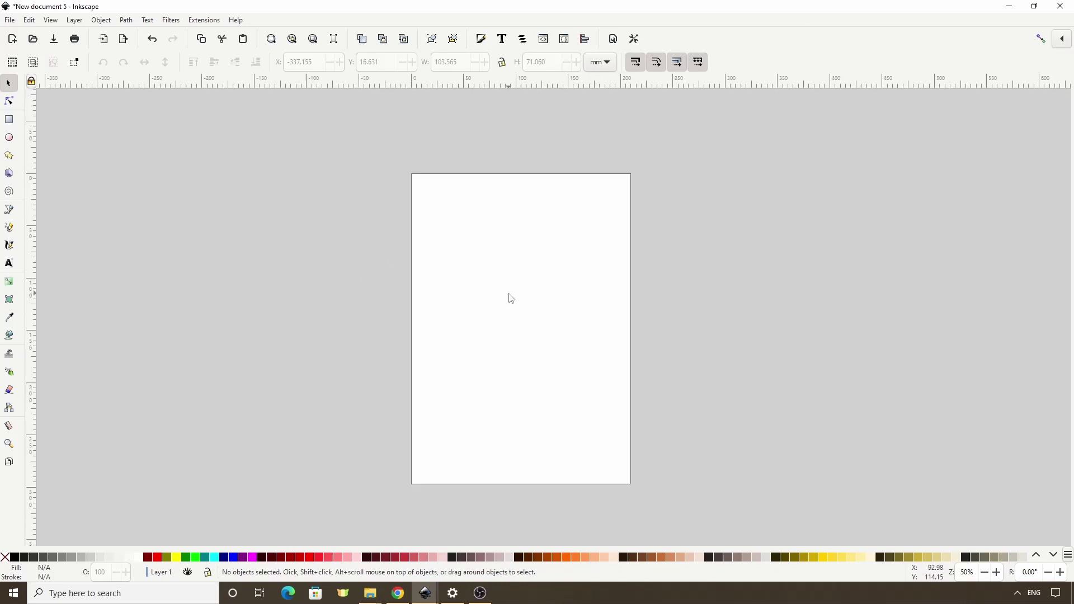
click(10, 138)
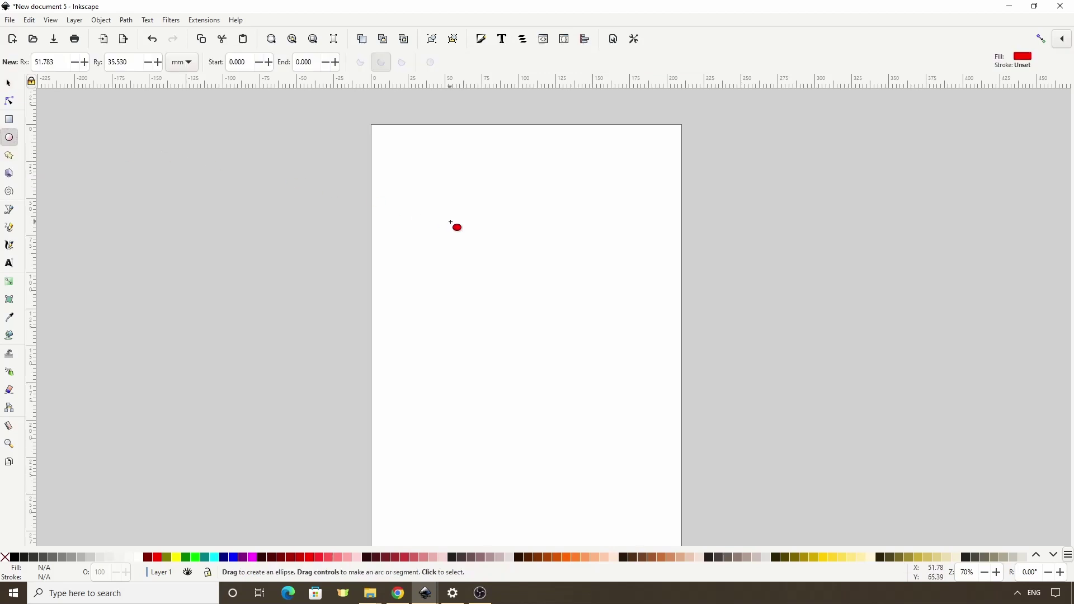
drag(450, 222, 599, 365)
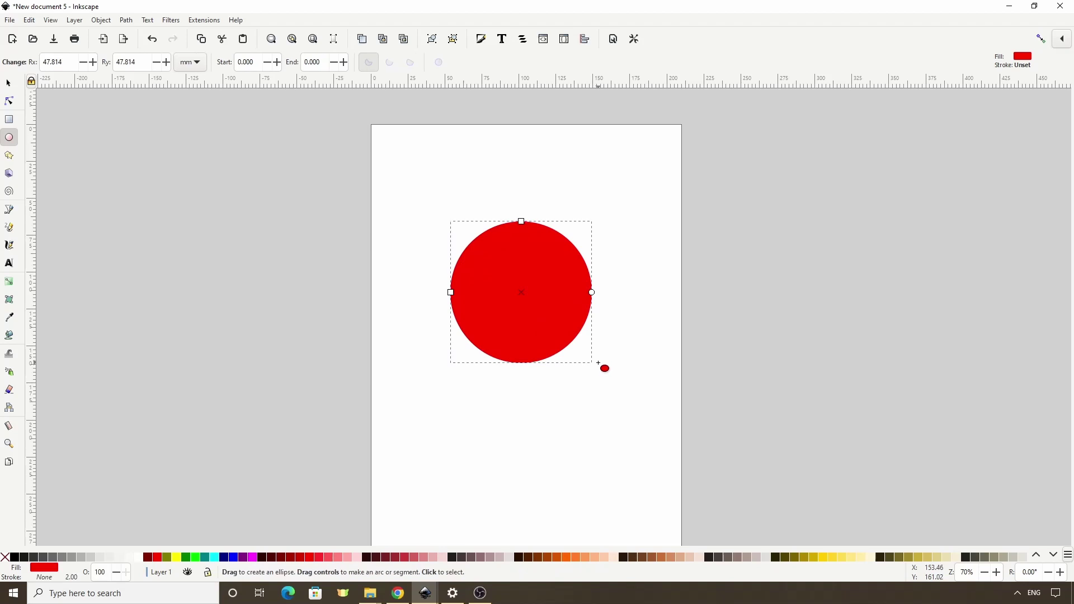
click(838, 557)
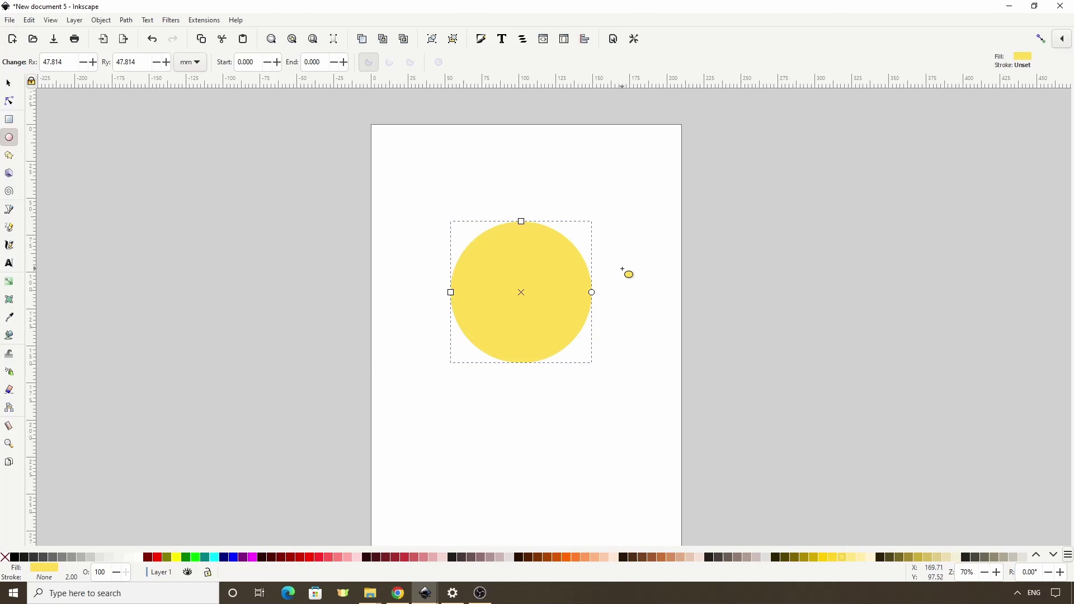
Duplicate the yellow circle and move the copy off the page to the right.
click(17, 85)
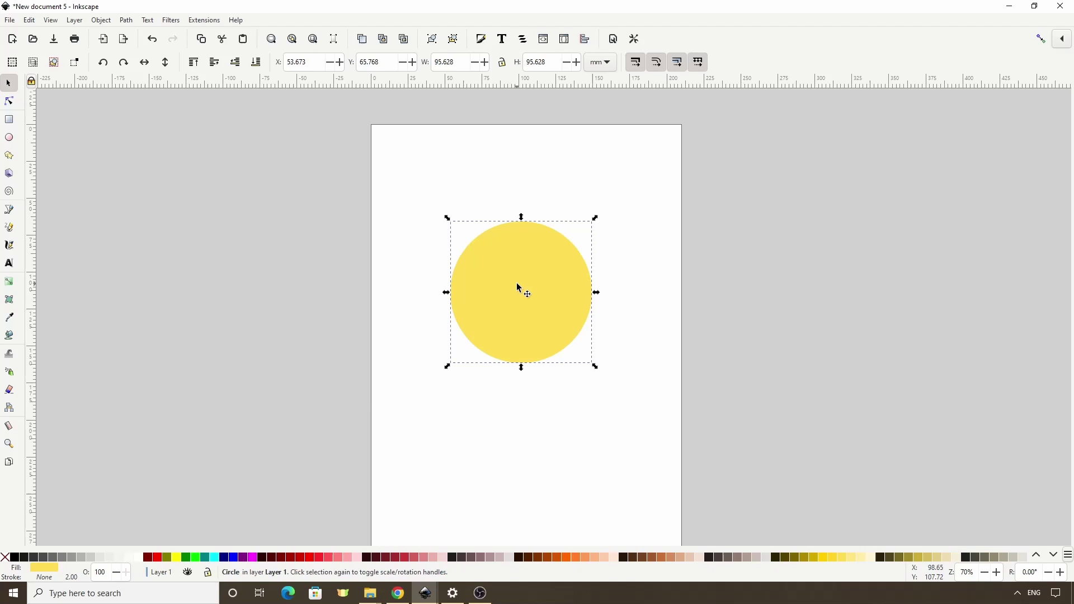
key(ctrl+d)
drag(520, 288, 836, 311)
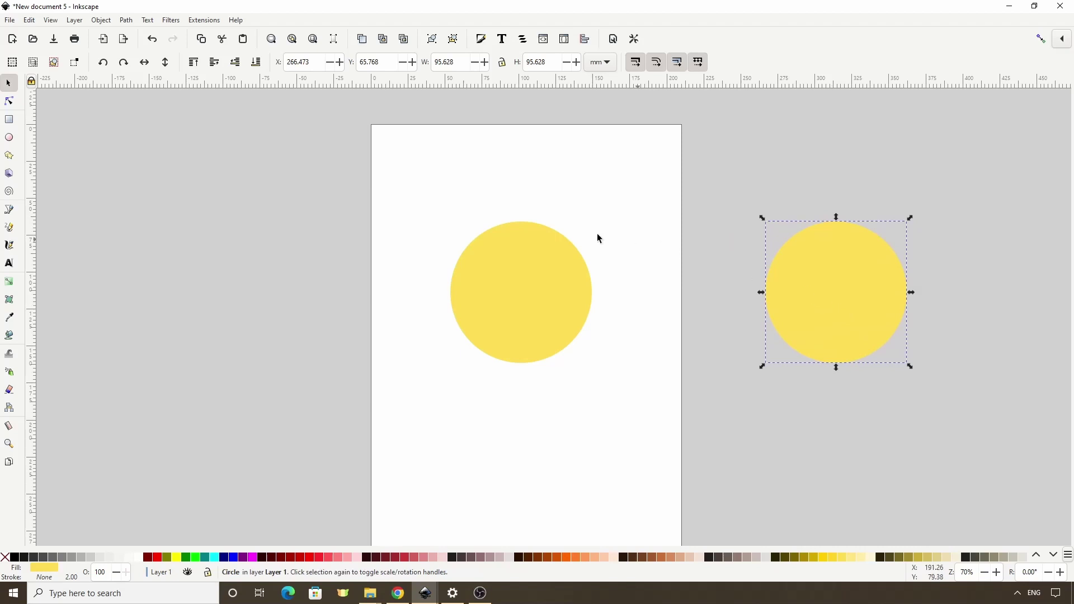
Draw a 55.94 × 44.979 mm yellow rectangle over the circle's bottom and select both shapes.
click(10, 121)
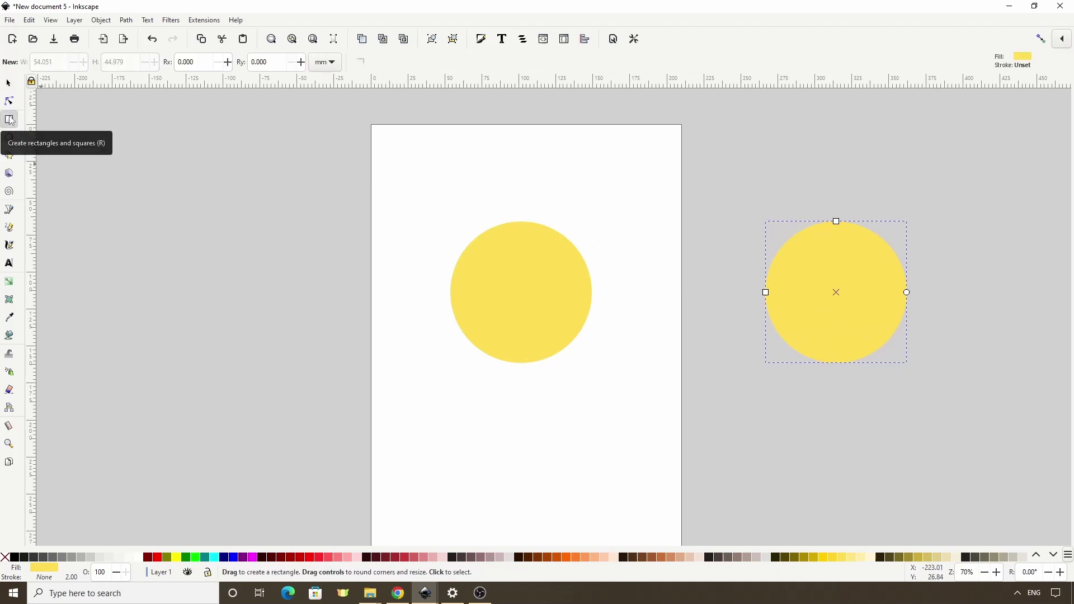
drag(481, 338, 562, 401)
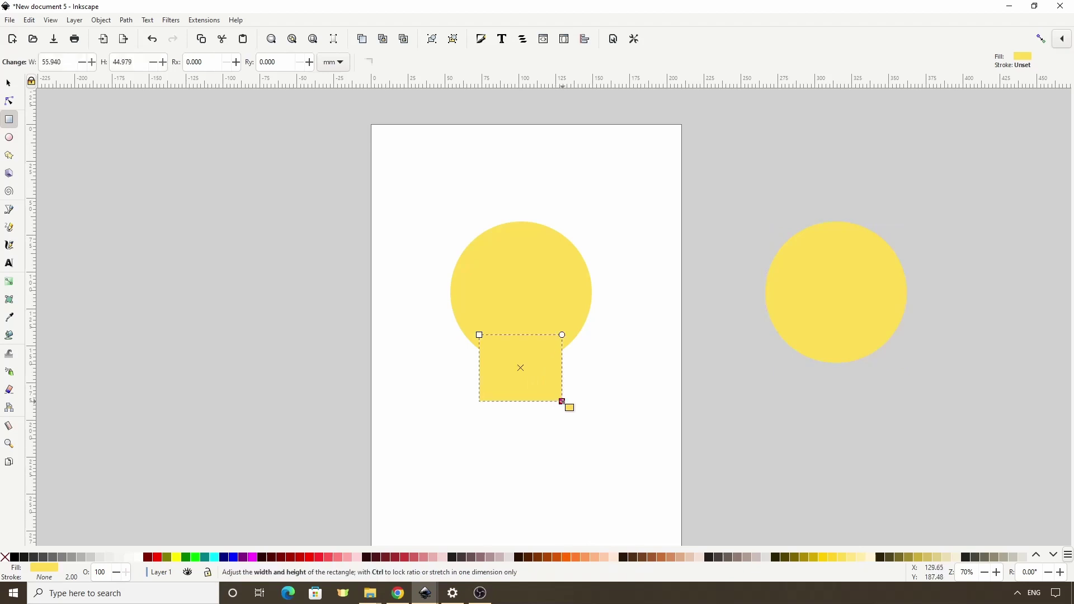
click(9, 83)
shift+click(503, 297)
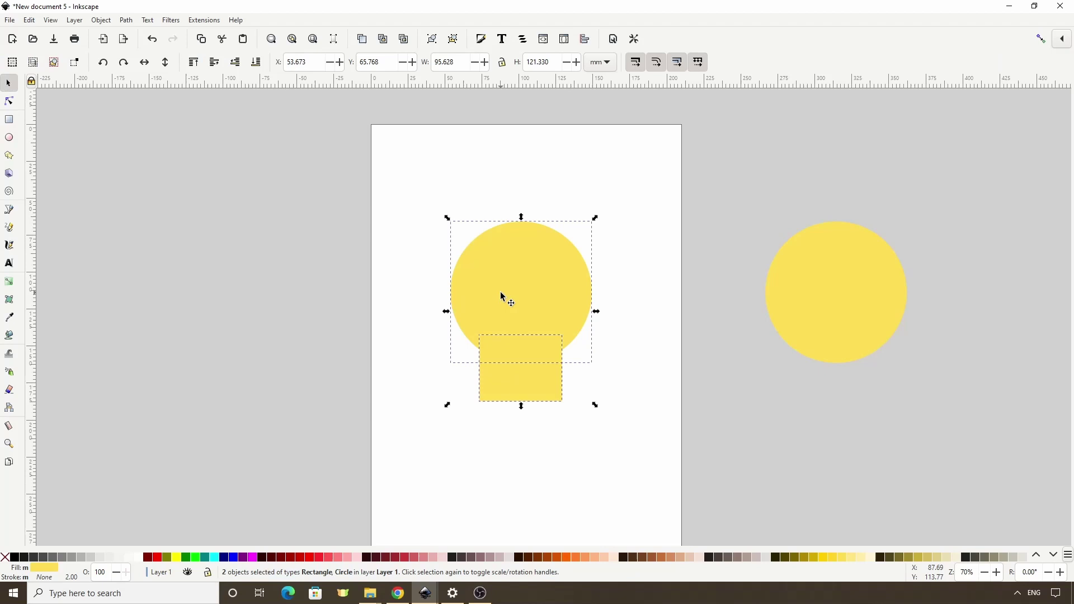
click(586, 40)
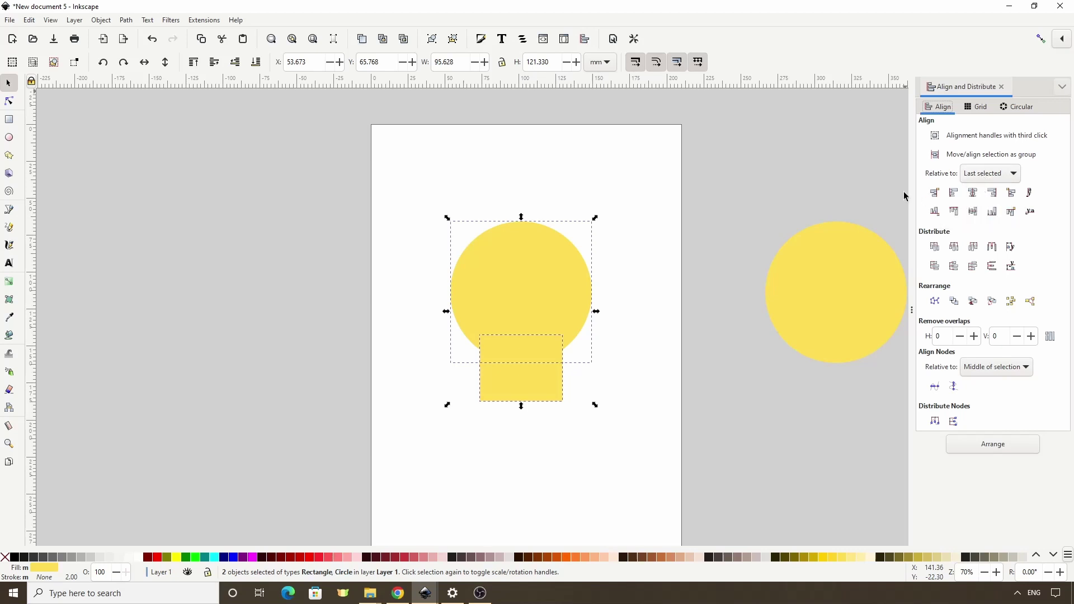
Union the circle and rectangle, then scale the two bottom nodes inward to taper the base.
click(134, 21)
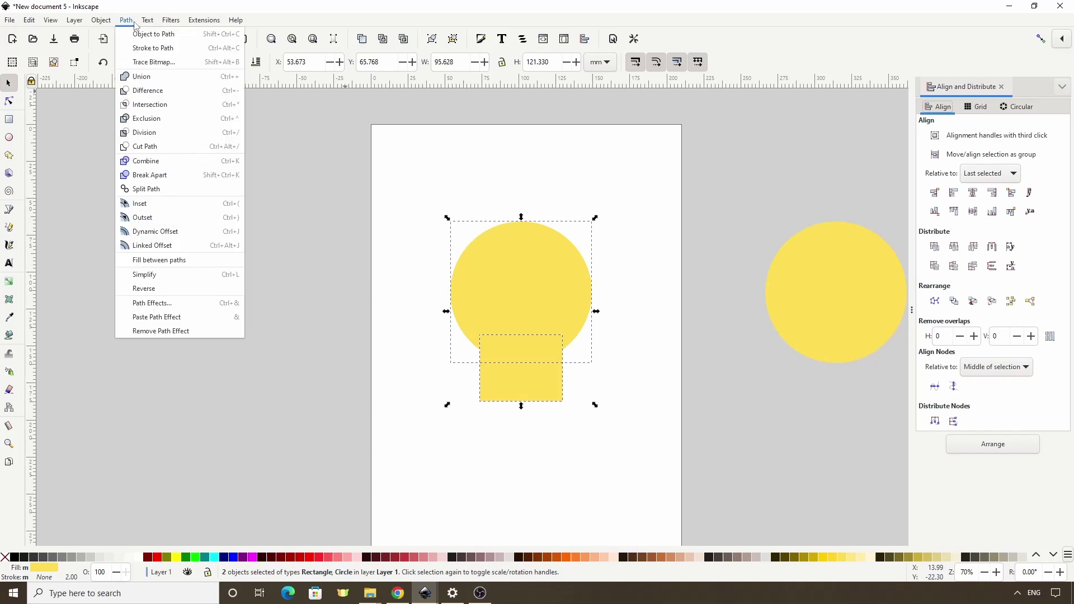
click(143, 79)
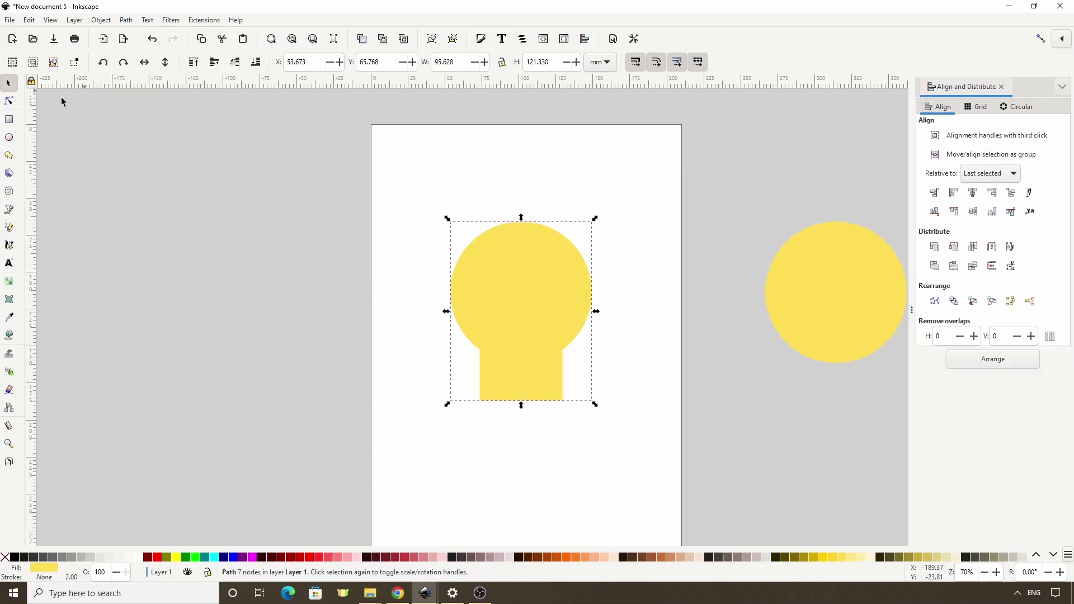
click(9, 101)
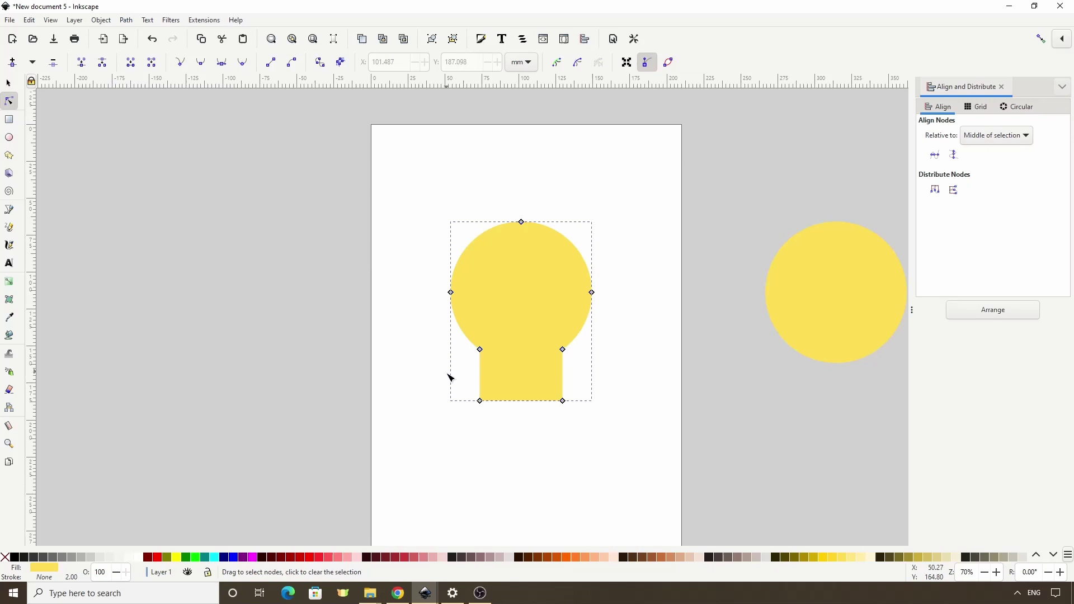
drag(458, 397, 583, 422)
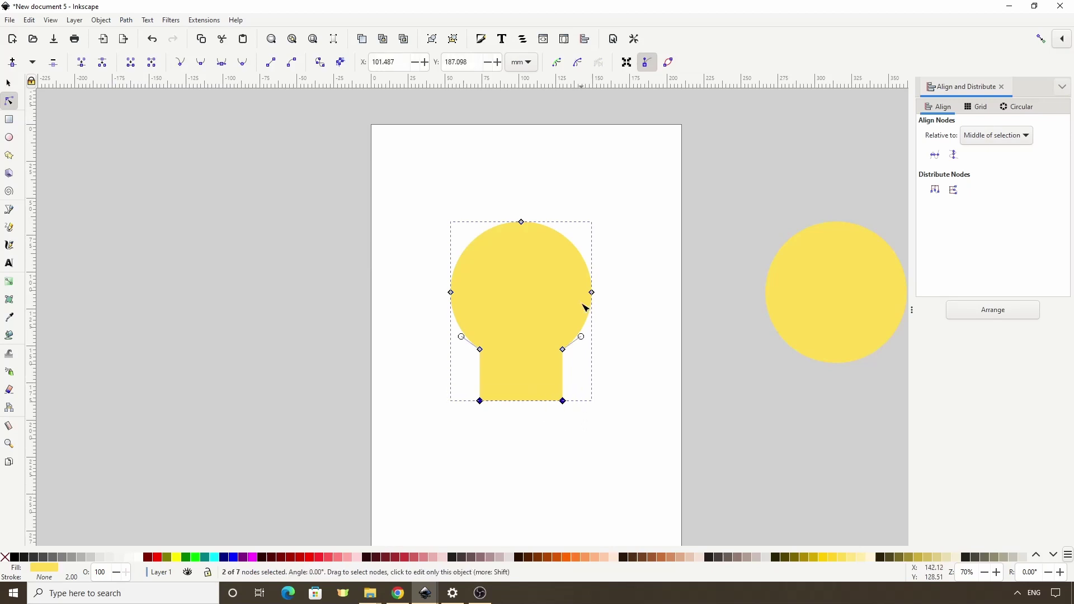
click(625, 65)
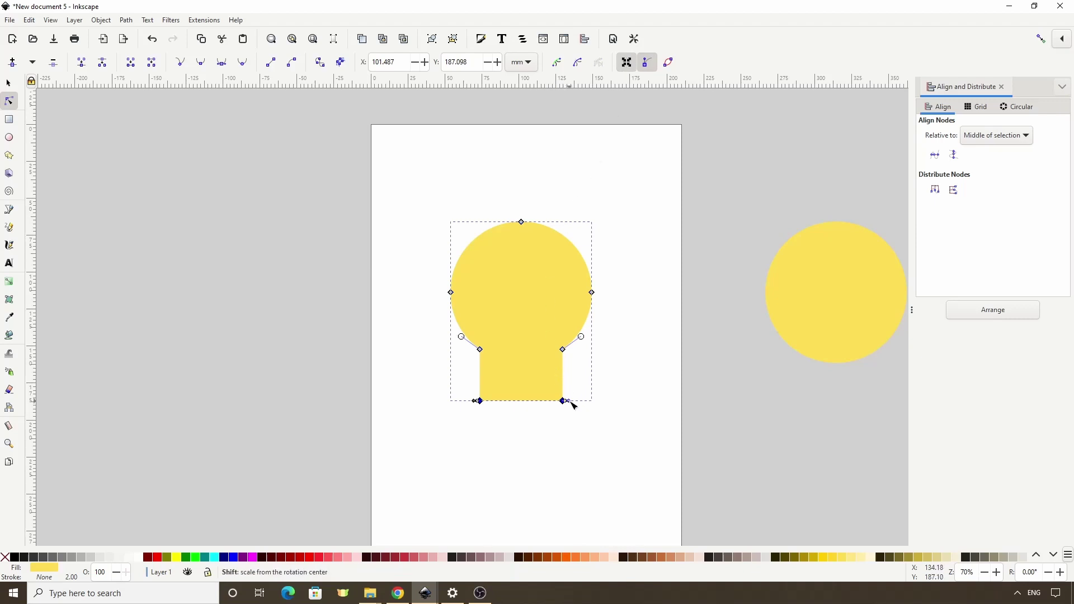
drag(572, 403, 560, 402)
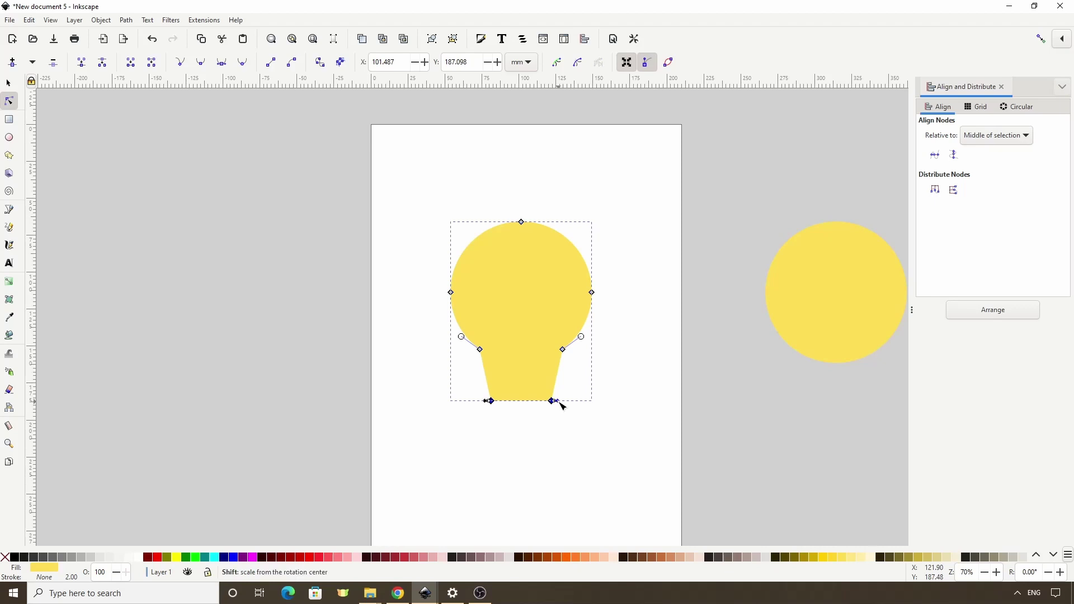
click(627, 64)
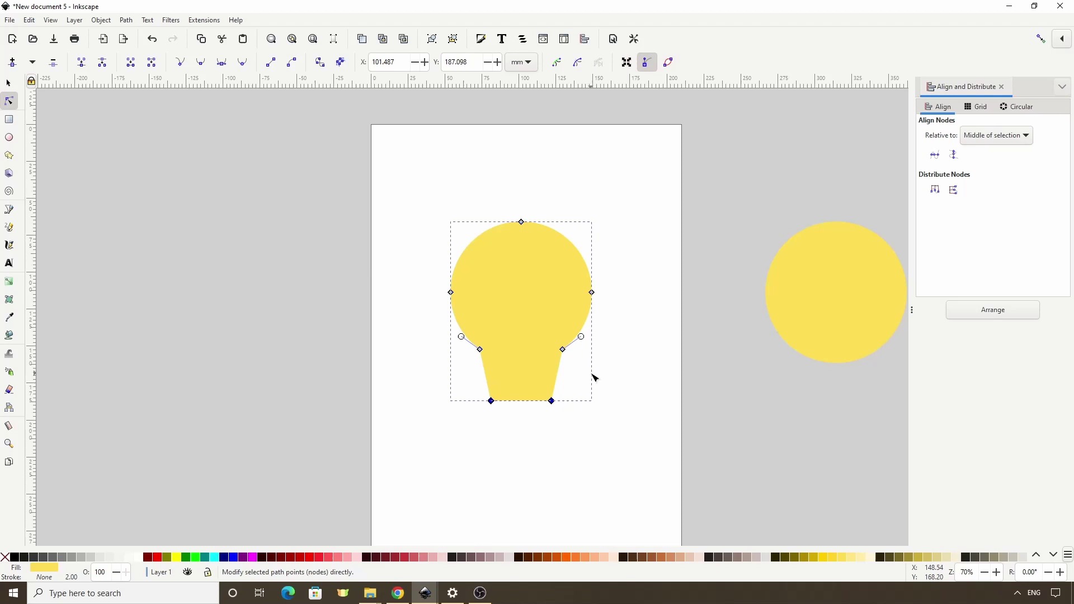
Apply a Corners (Fillet/Chamfer) effect of radius 25 to only the neck and base nodes.
click(130, 21)
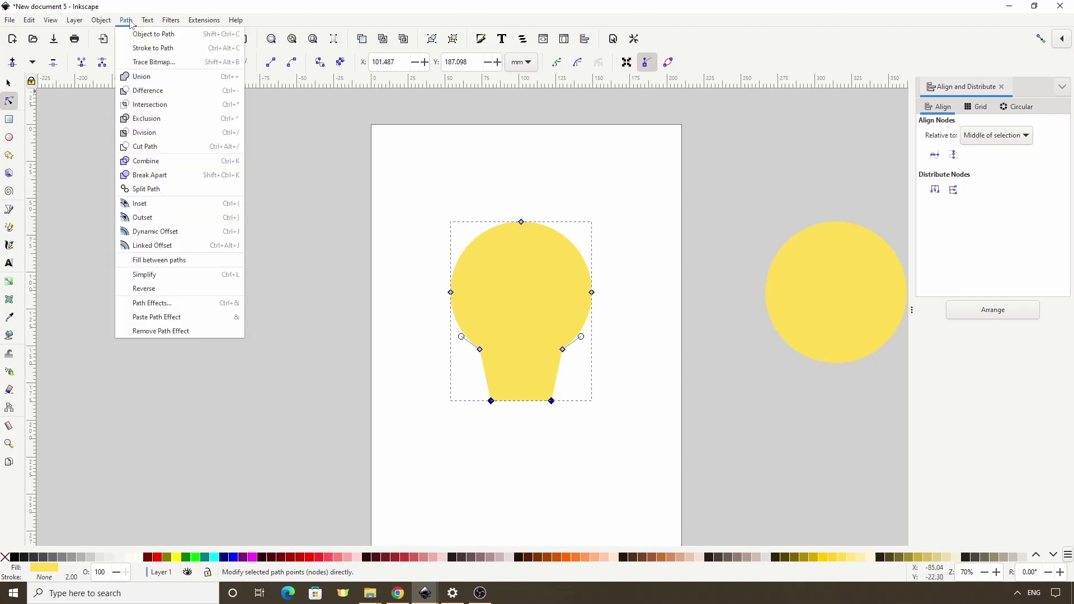
click(187, 307)
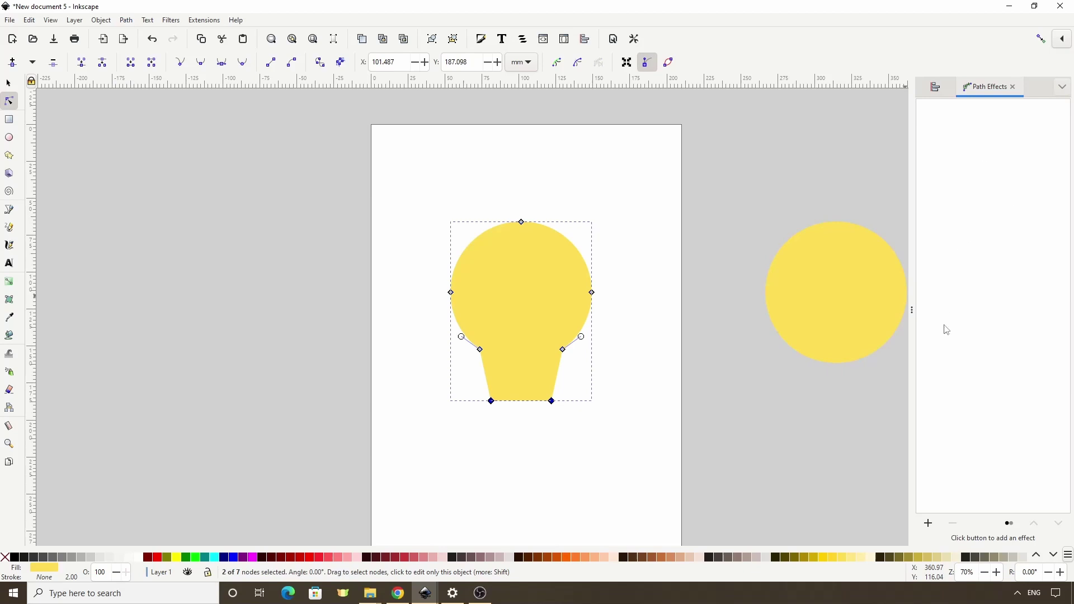
click(932, 522)
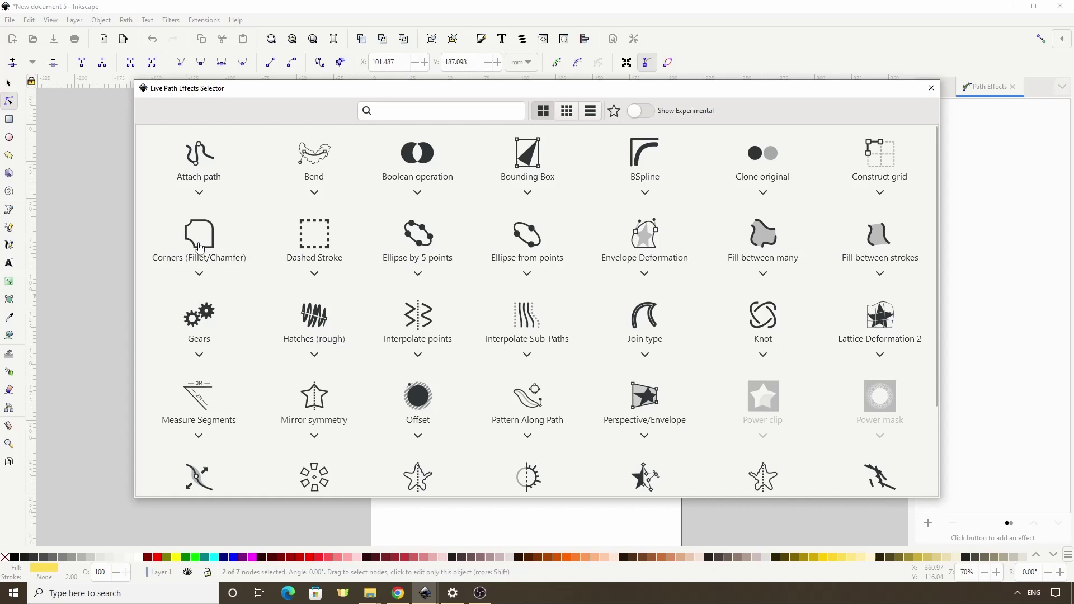
click(199, 246)
drag(442, 332, 583, 419)
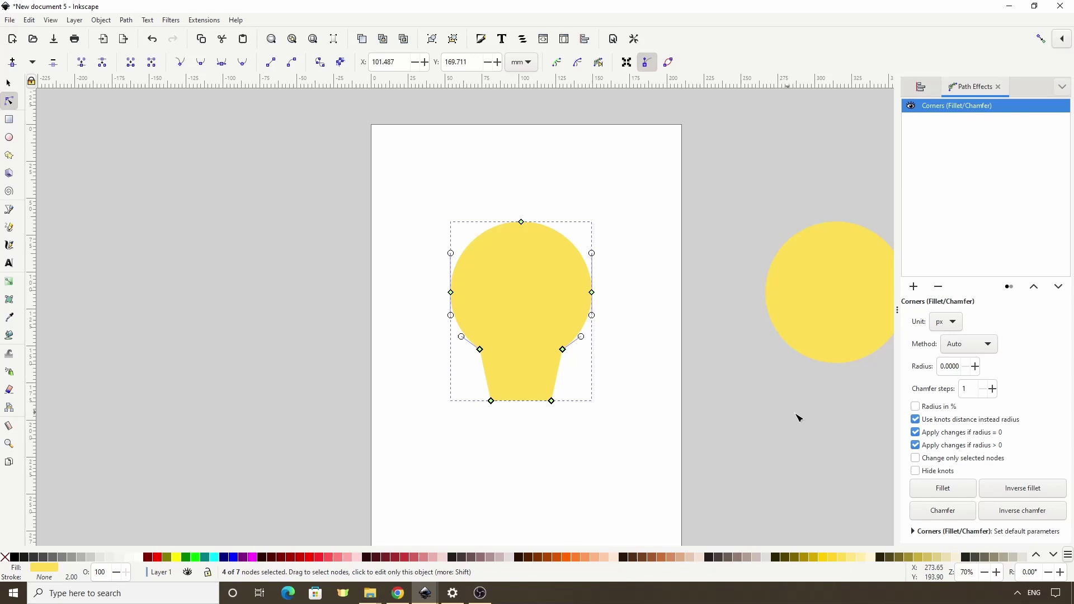
click(916, 460)
click(956, 368)
scroll(955, 368, up, 20)
scroll(955, 367, up, 4)
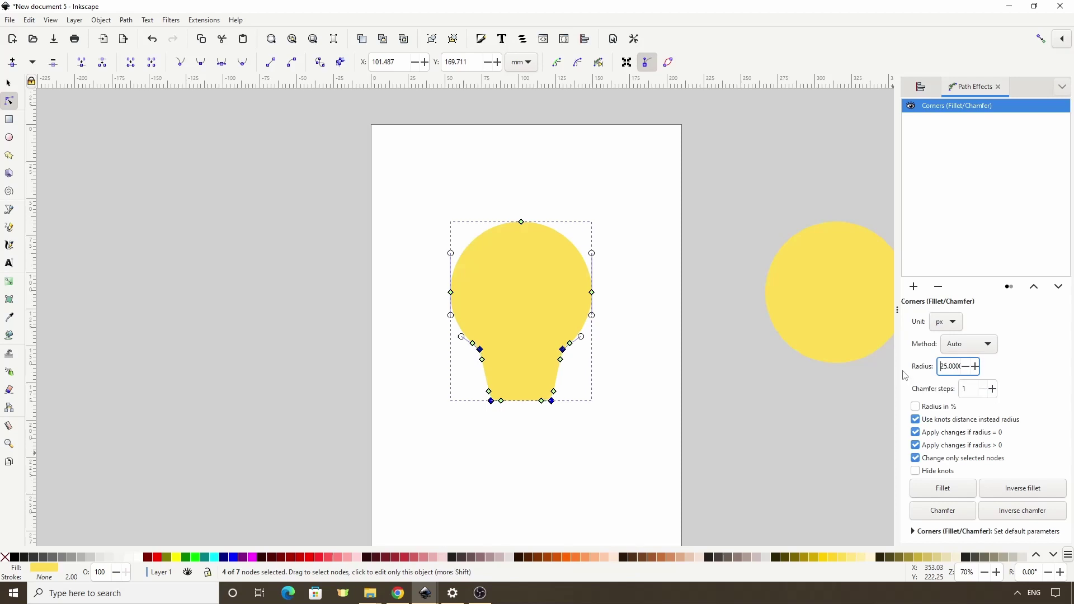
Convert the filleted bulb into a plain path with Object to Path.
click(614, 319)
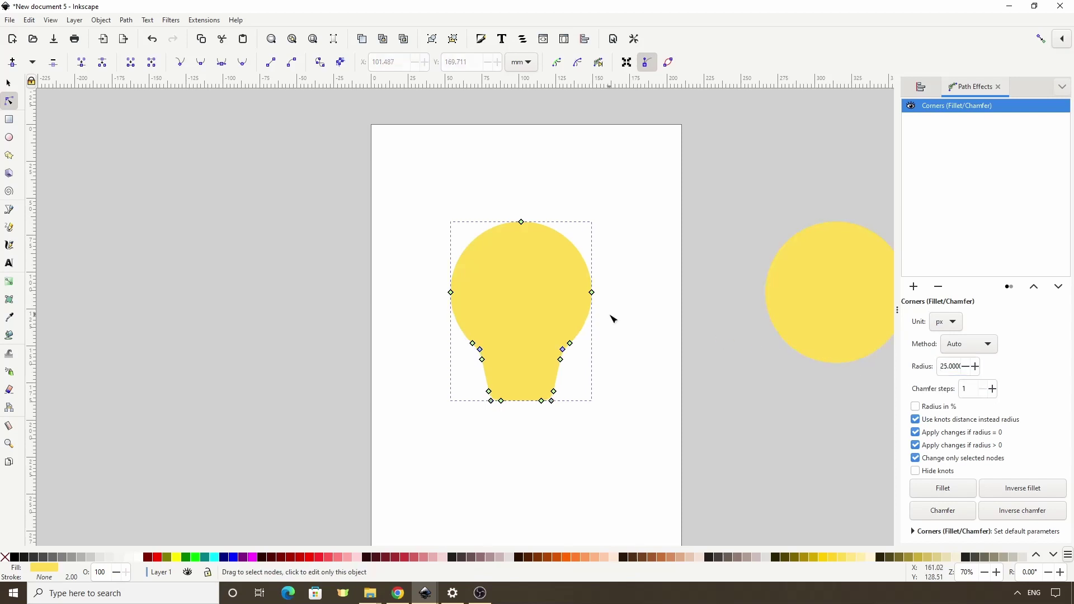
click(9, 84)
scroll(397, 340, up, 1)
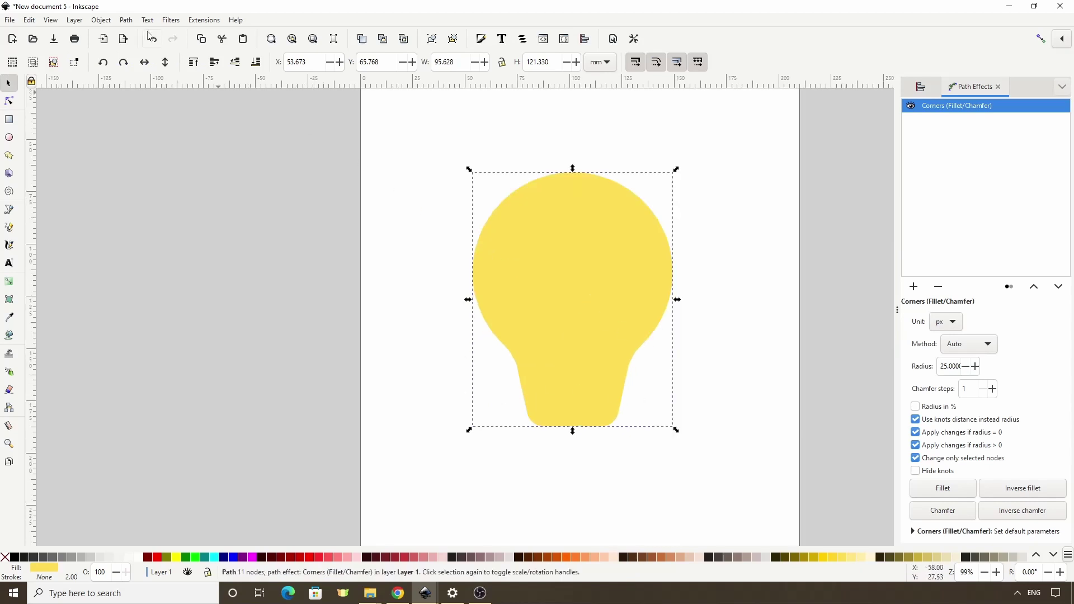
click(127, 21)
click(138, 36)
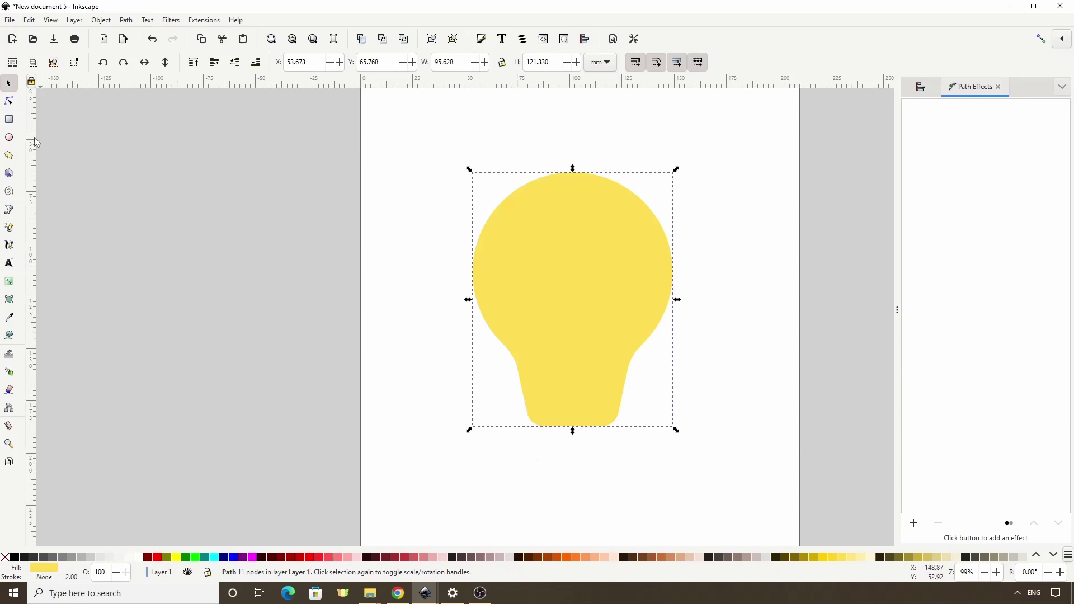
Draw a thin 50% gray rounded-corner bar below the bulb.
click(9, 120)
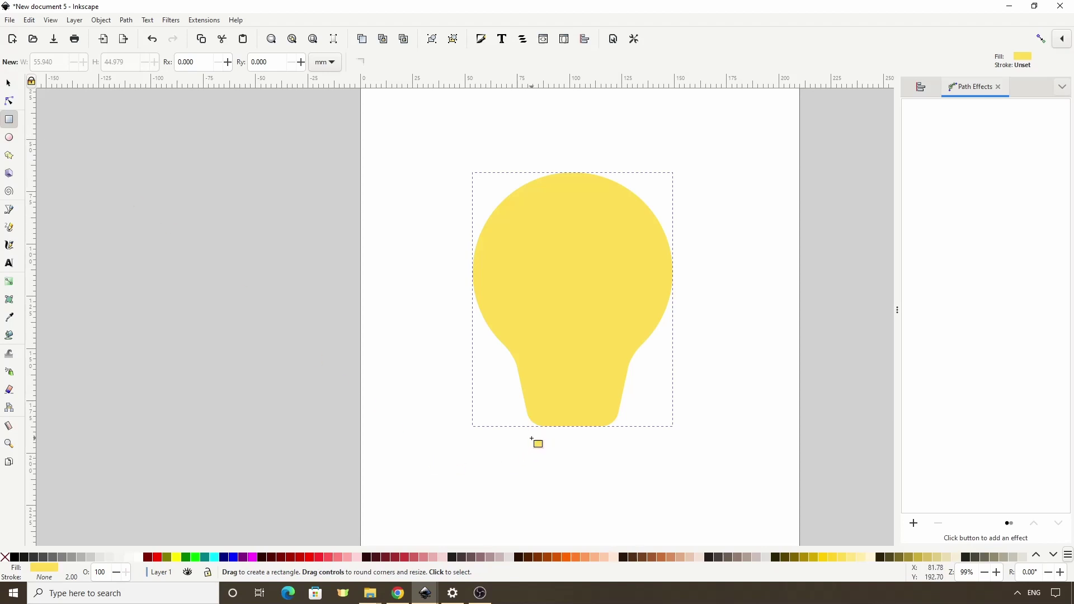
drag(532, 438, 615, 450)
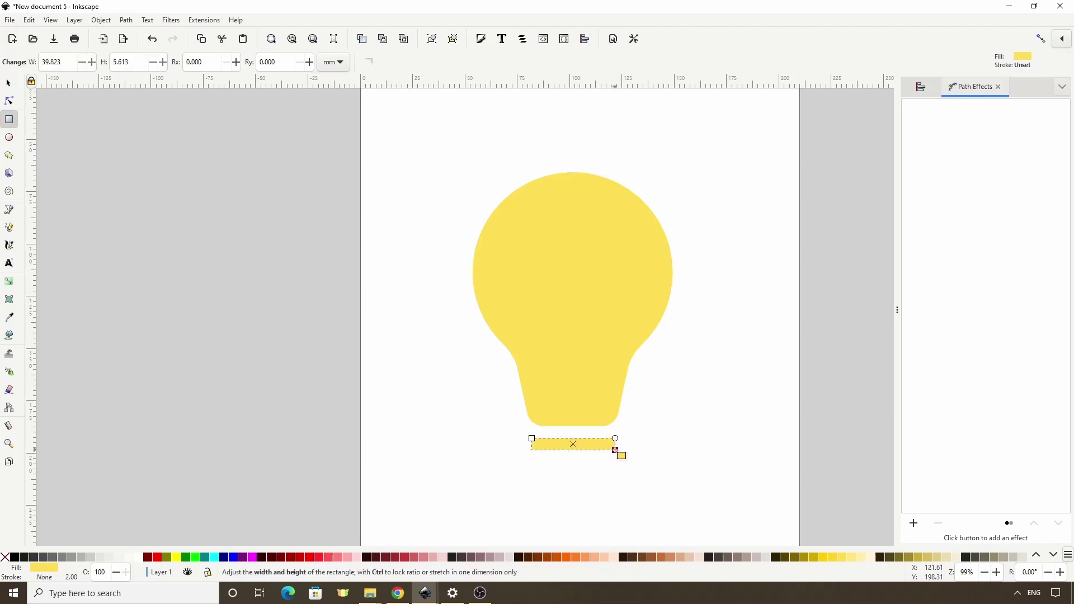
click(61, 557)
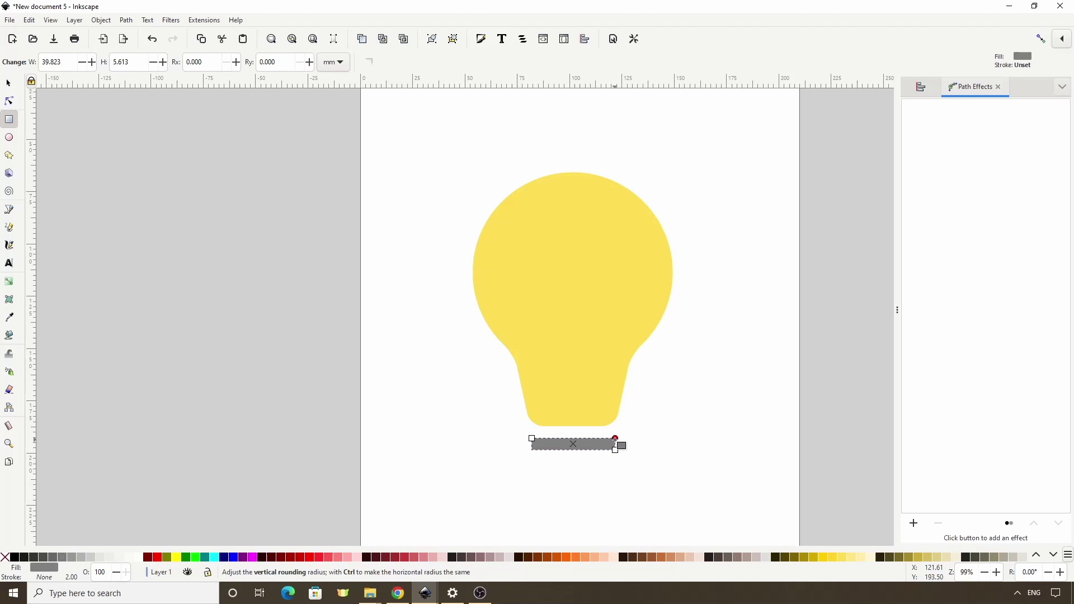
drag(616, 439, 615, 459)
scroll(615, 459, up, 1)
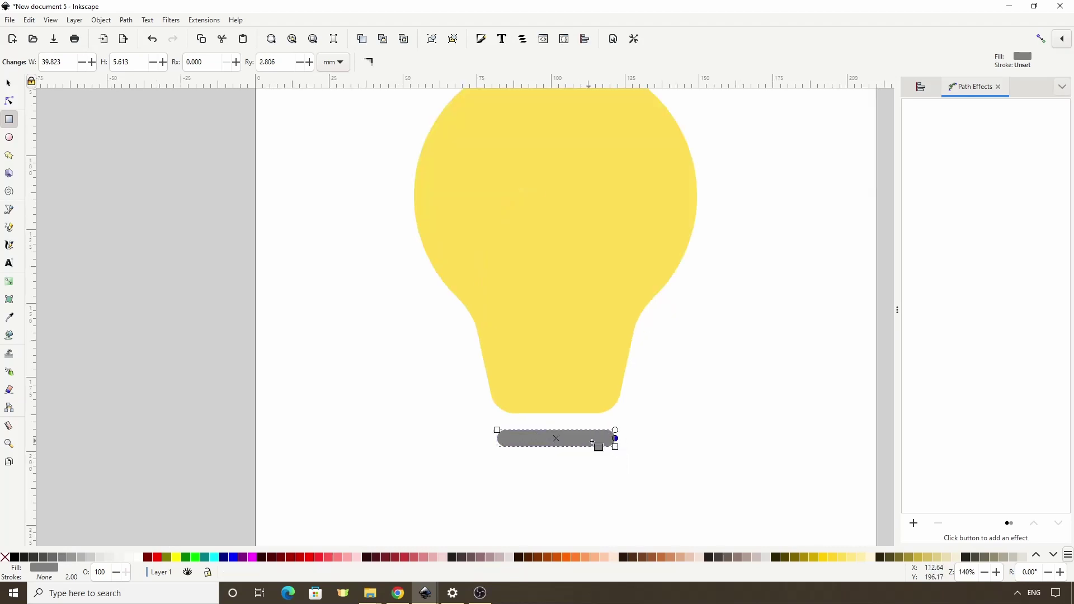
Duplicate the gray bar twice, stacking three 39.823 × 5.613 mm bars.
click(8, 84)
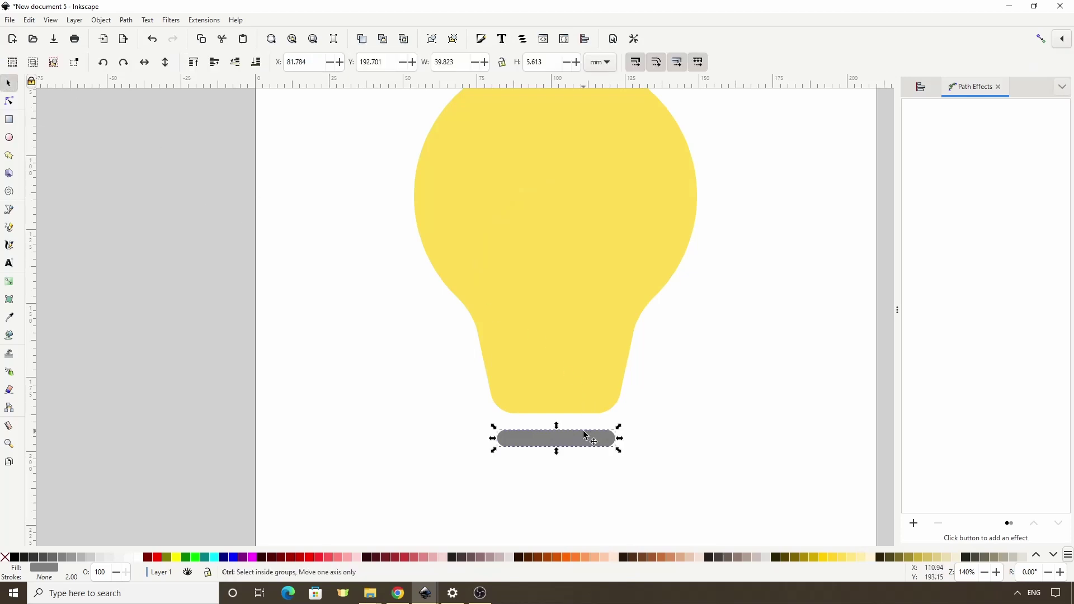
key(ctrl+d)
drag(582, 443, 590, 501)
key(ctrl+d)
scroll(590, 500, down, 1)
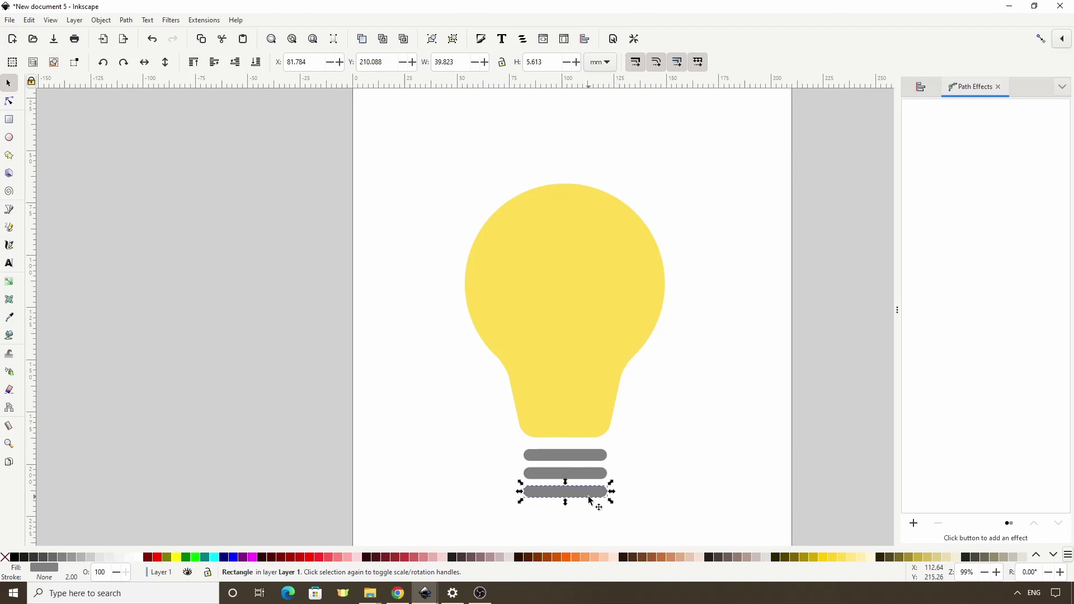
scroll(592, 496, down, 3)
click(9, 119)
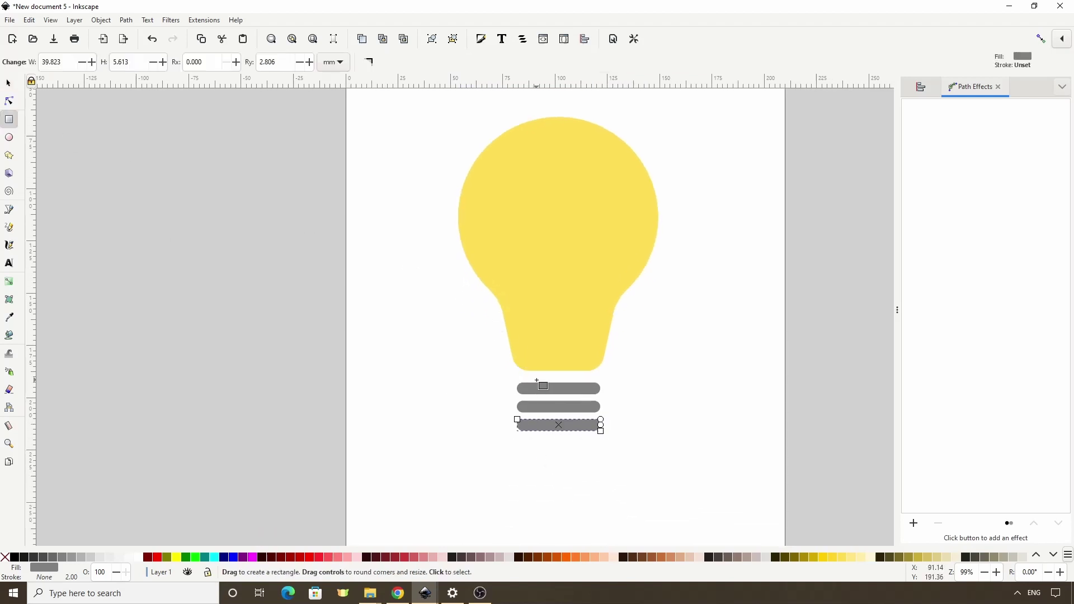
Draw a gray rounded capsule and a sharp-cornered red rectangle covering its top half.
drag(537, 381, 589, 465)
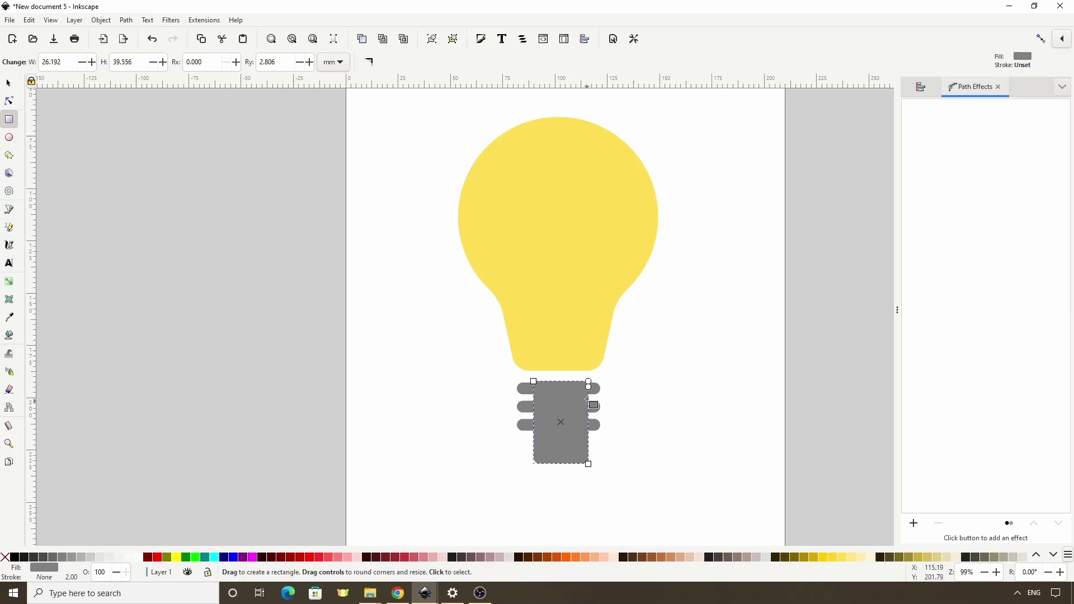
drag(588, 386, 593, 436)
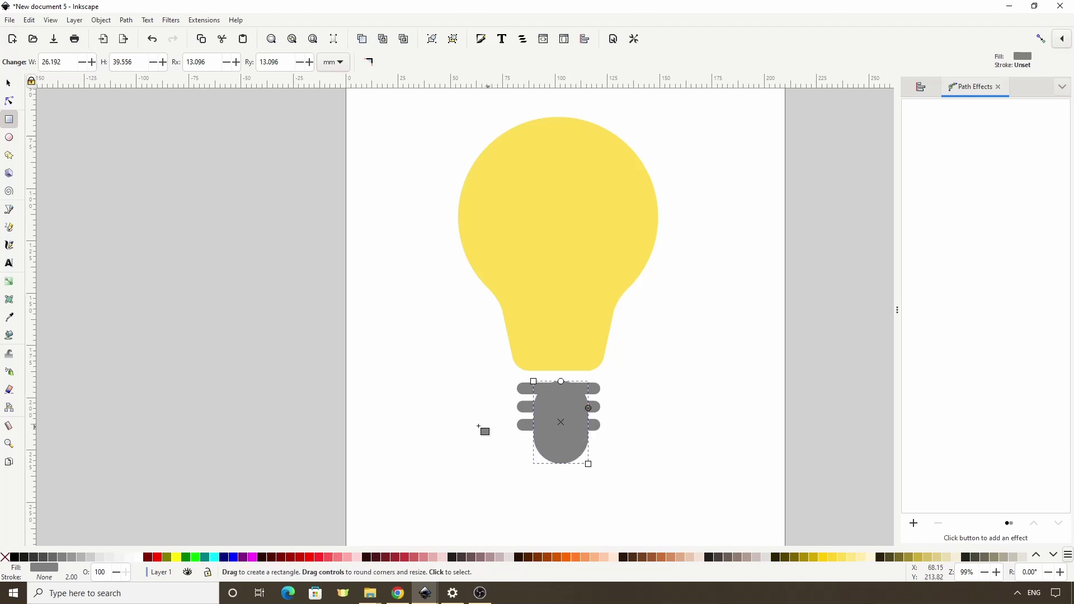
click(451, 415)
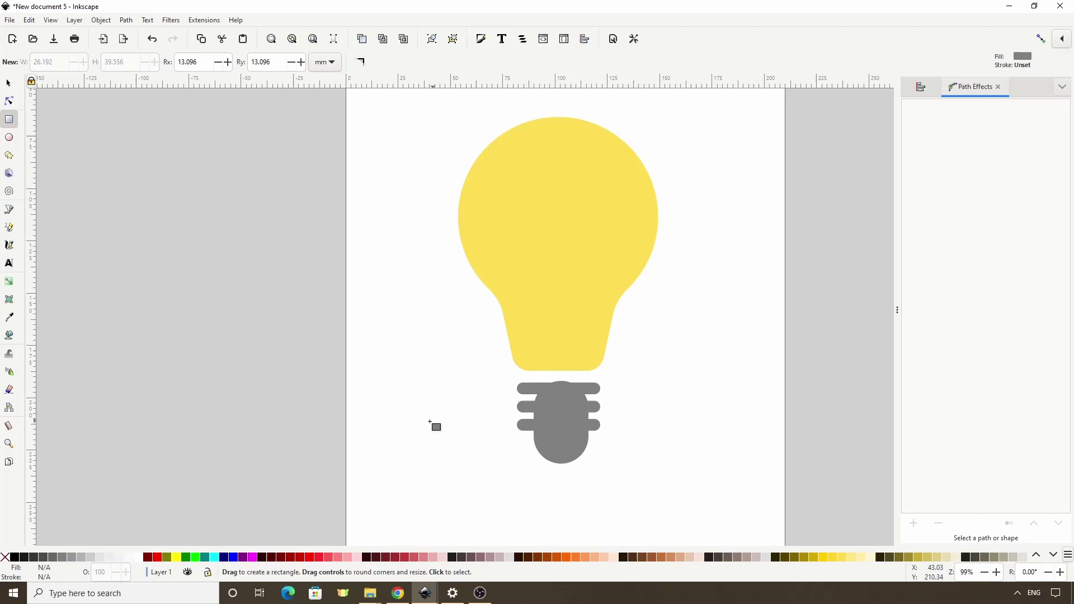
click(160, 556)
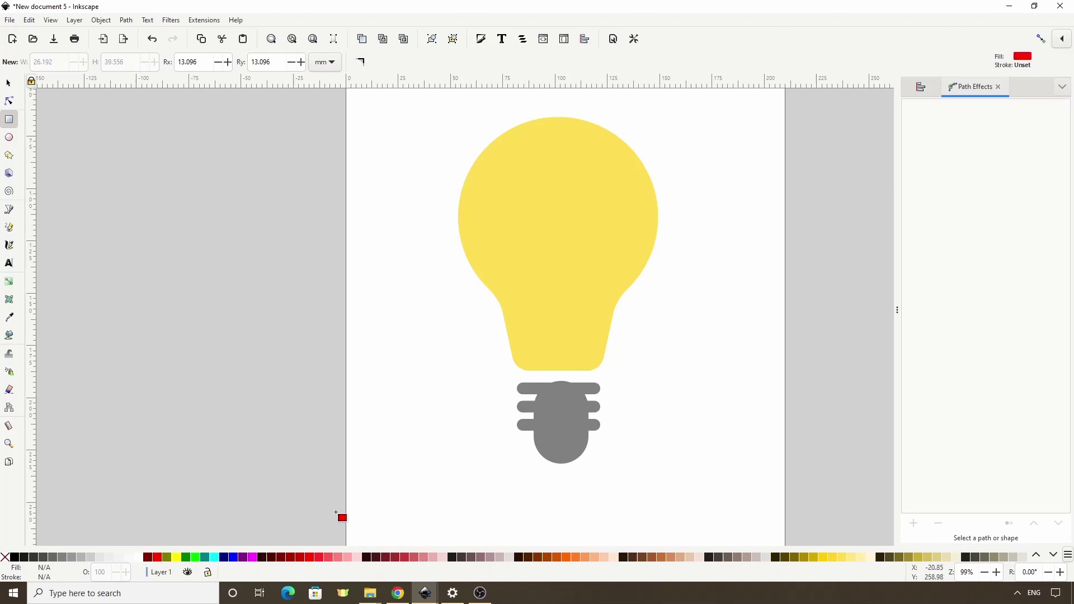
drag(510, 366, 614, 446)
click(371, 61)
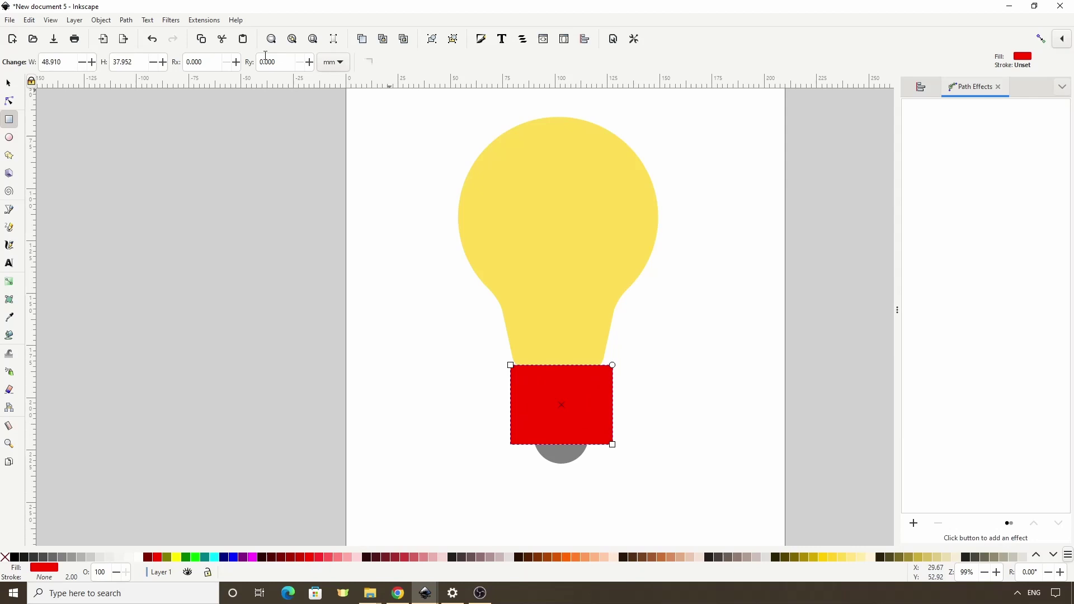
Subtract the red rectangle to leave a 29.226 × 10.645 mm semicircle under the bars.
click(9, 84)
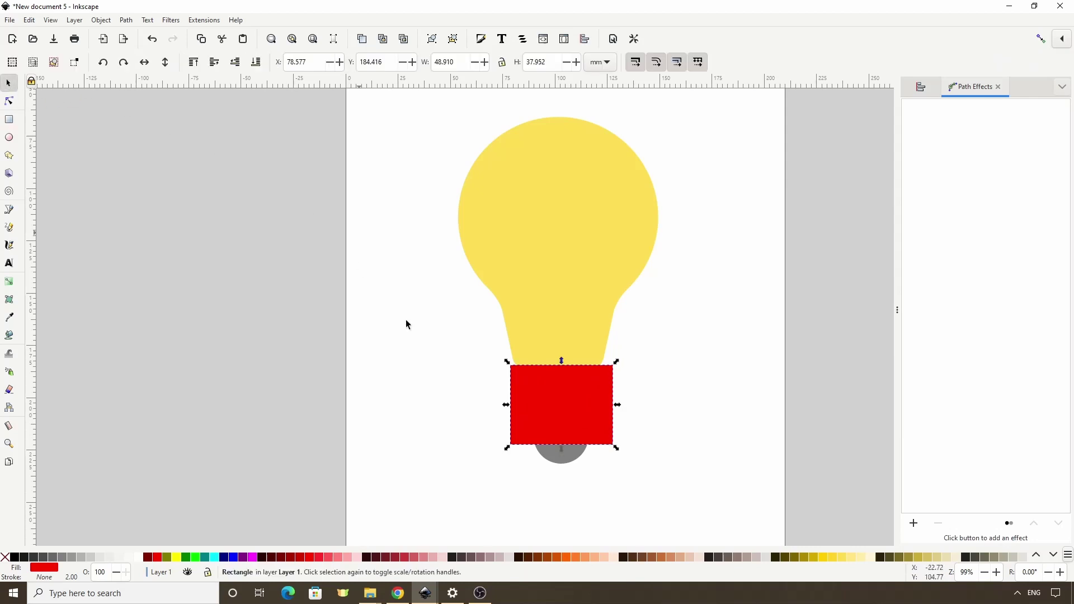
shift+click(562, 466)
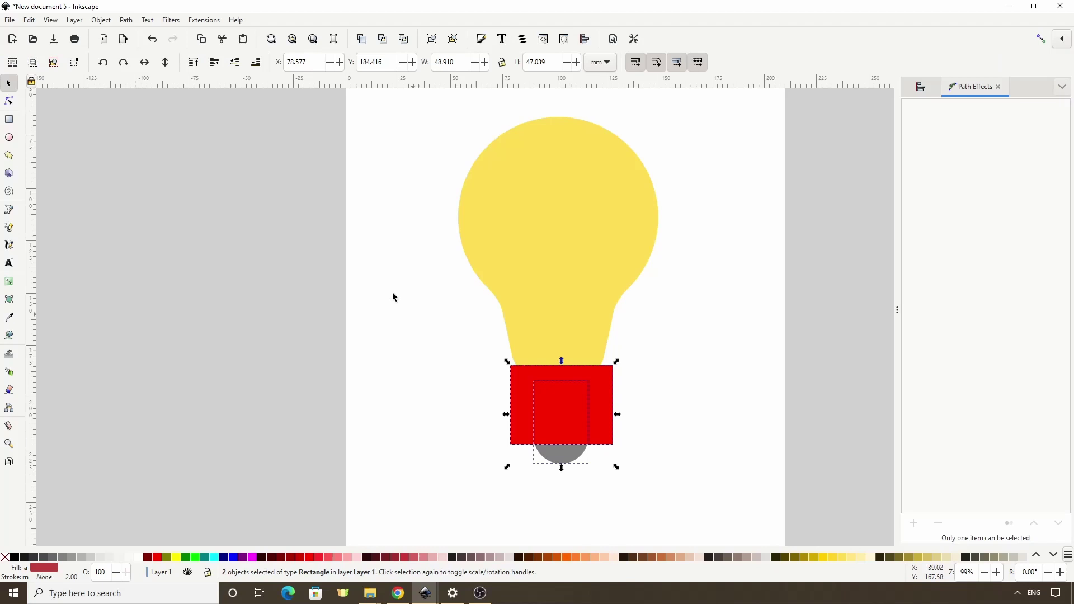
click(124, 21)
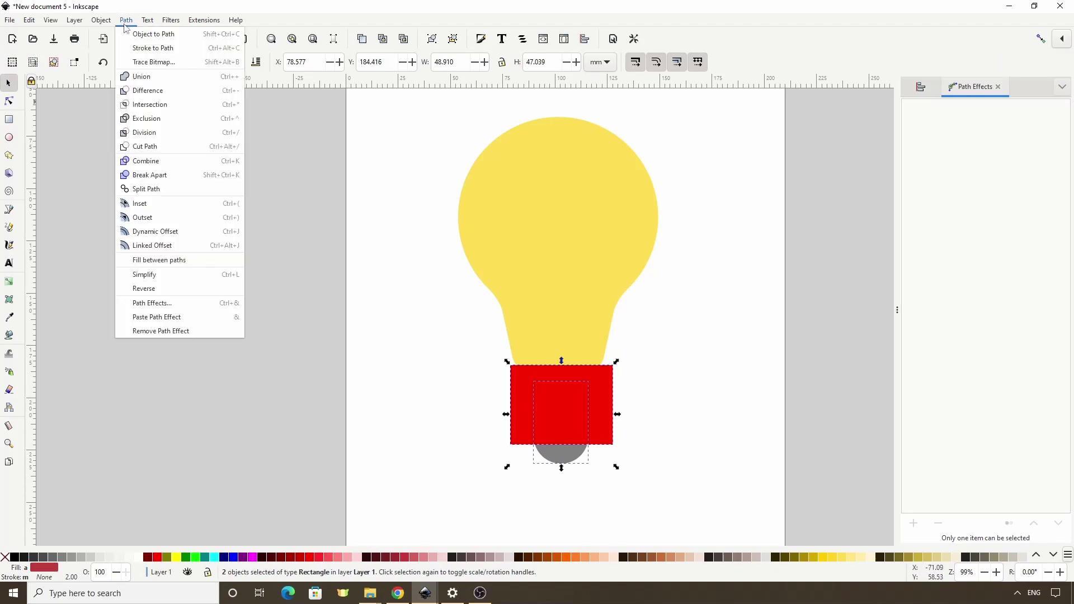
click(156, 96)
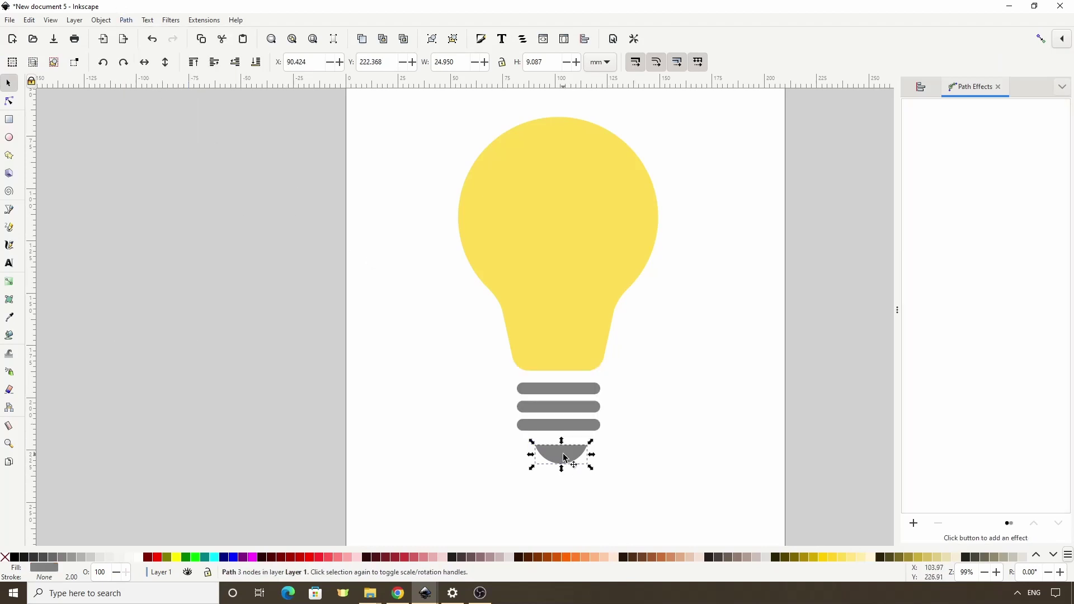
drag(565, 459, 596, 470)
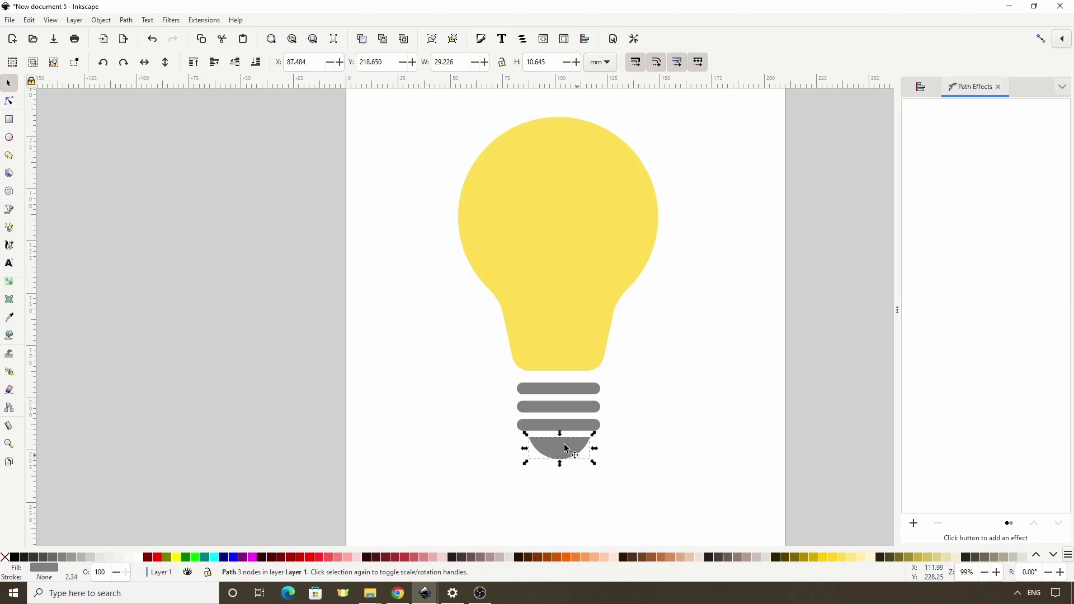
drag(482, 371, 639, 485)
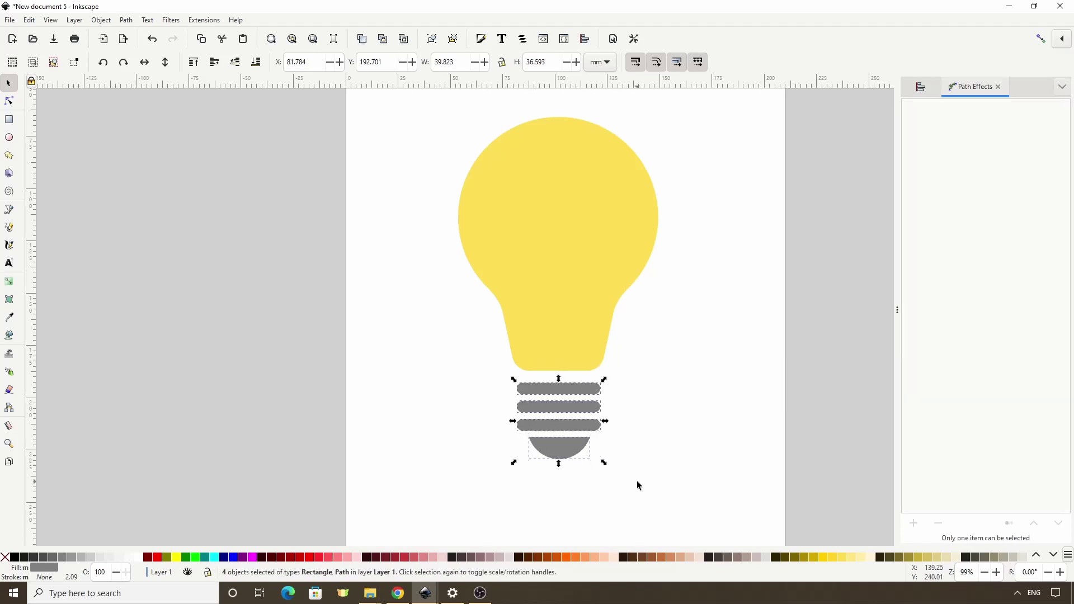
Centre the bars and cap on the bulb's vertical axis and space the bars evenly.
shift+click(567, 308)
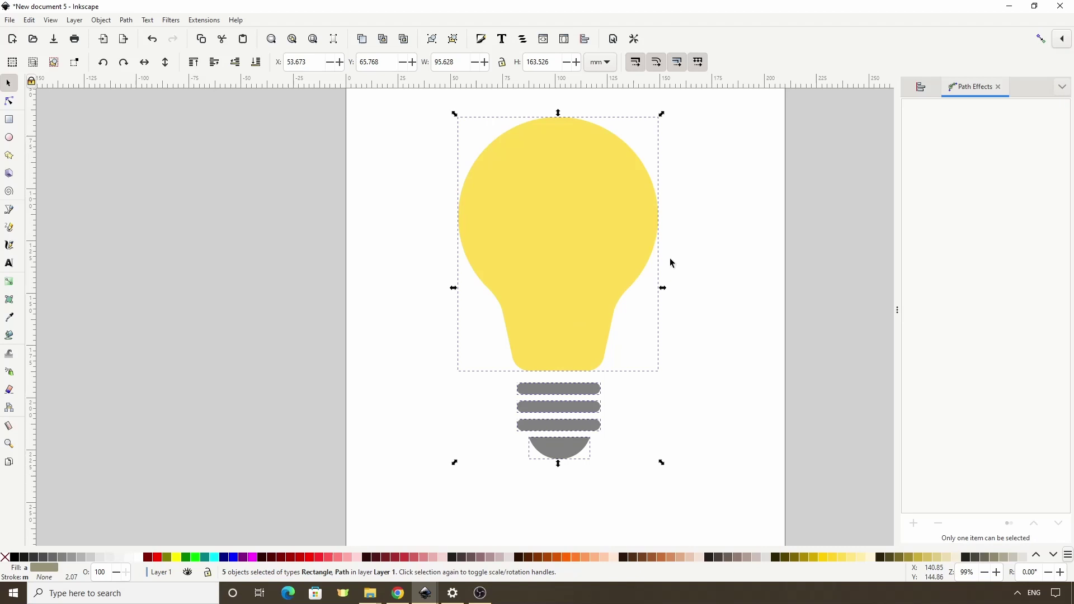
click(920, 88)
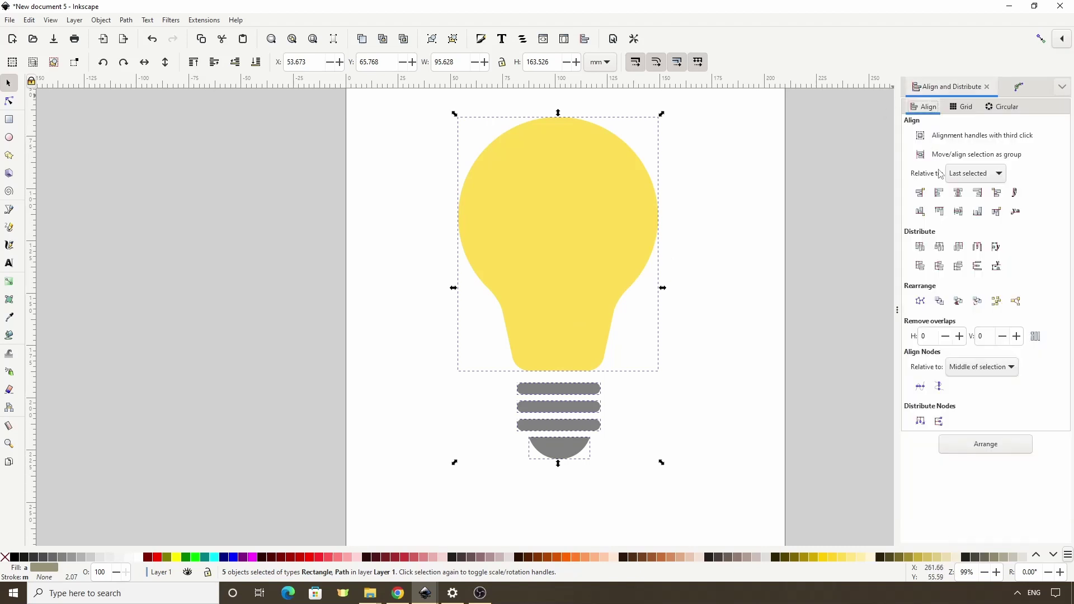
click(959, 193)
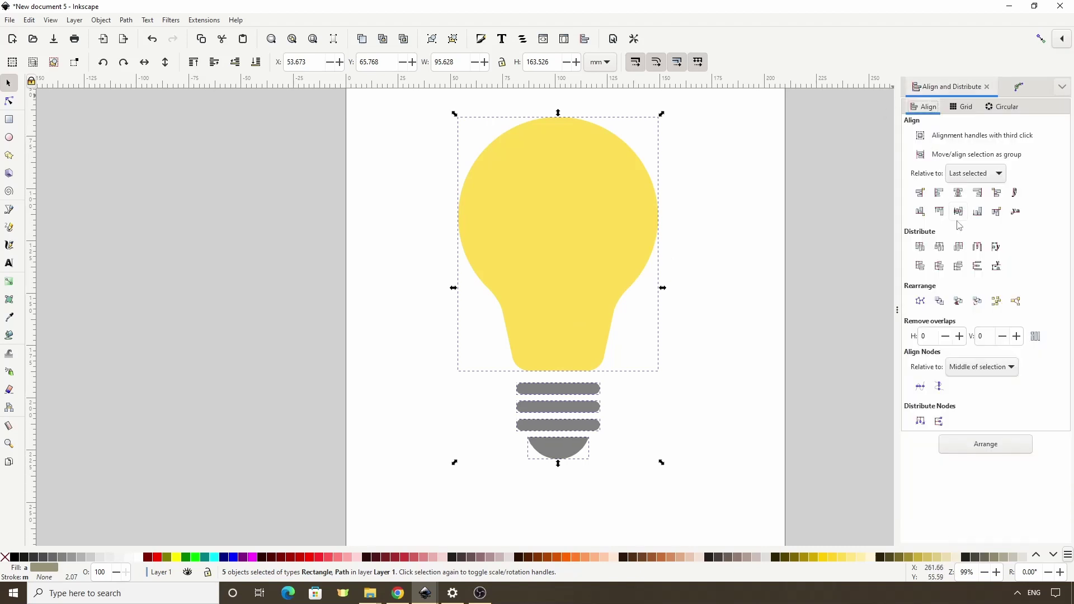
click(979, 268)
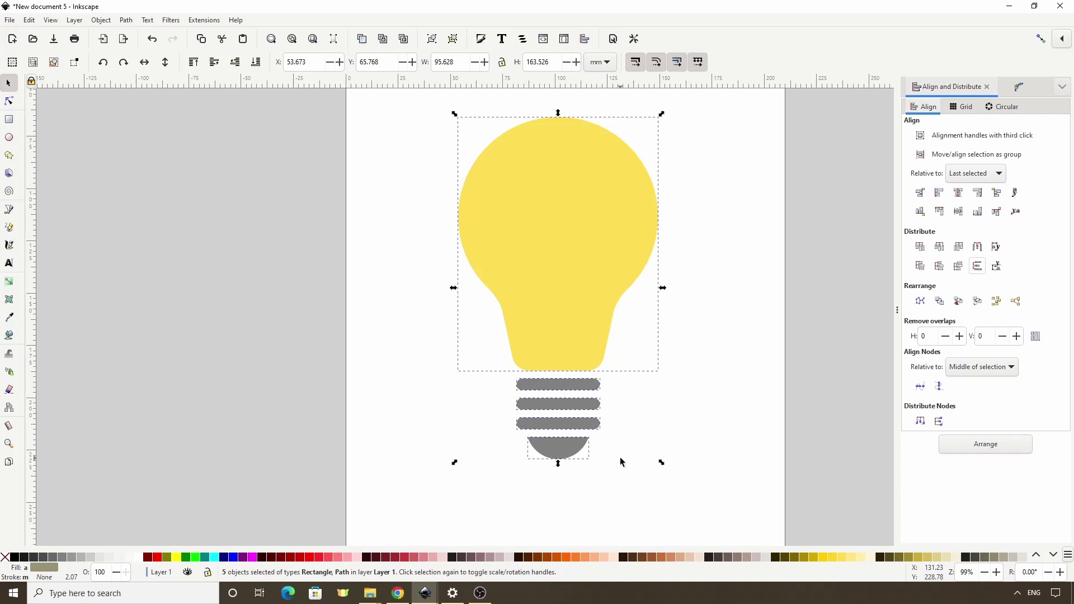
Duplicate the bulb and base, union the copies, and fill the result black.
key(ctrl+a)
click(130, 23)
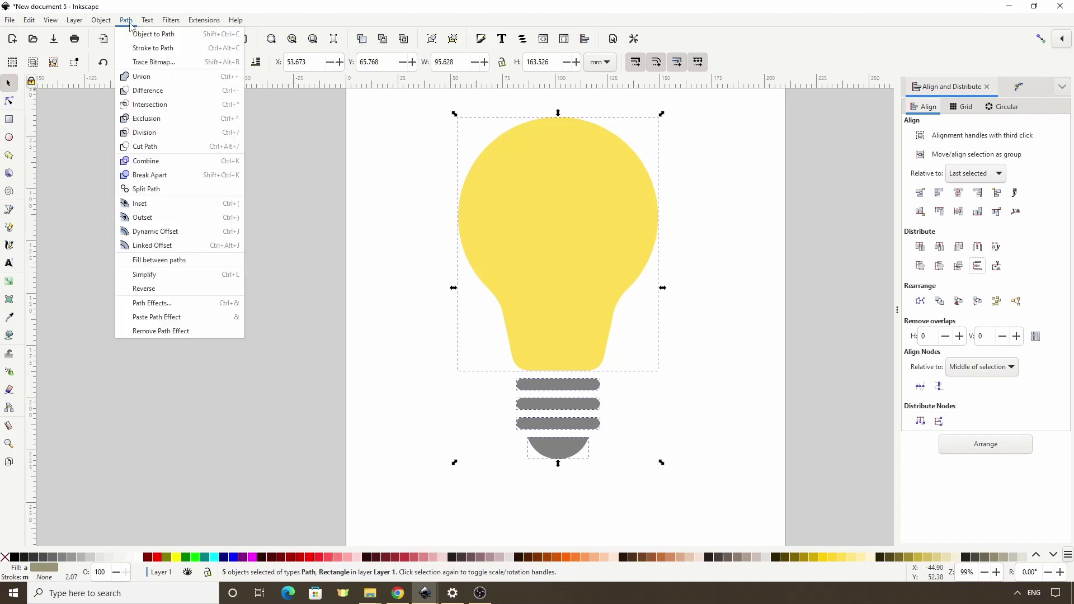
click(152, 78)
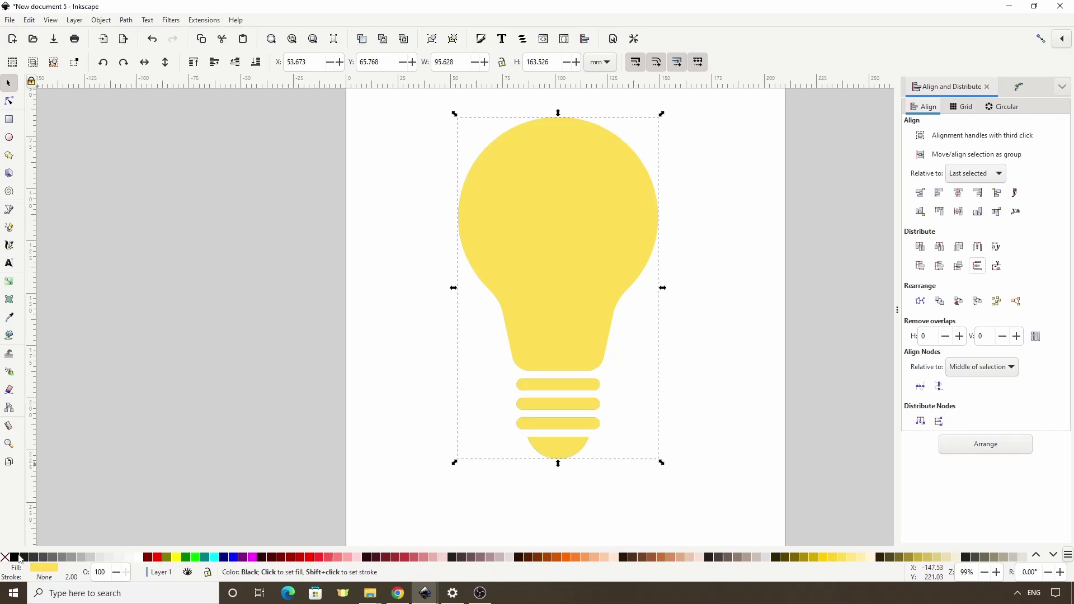
click(19, 558)
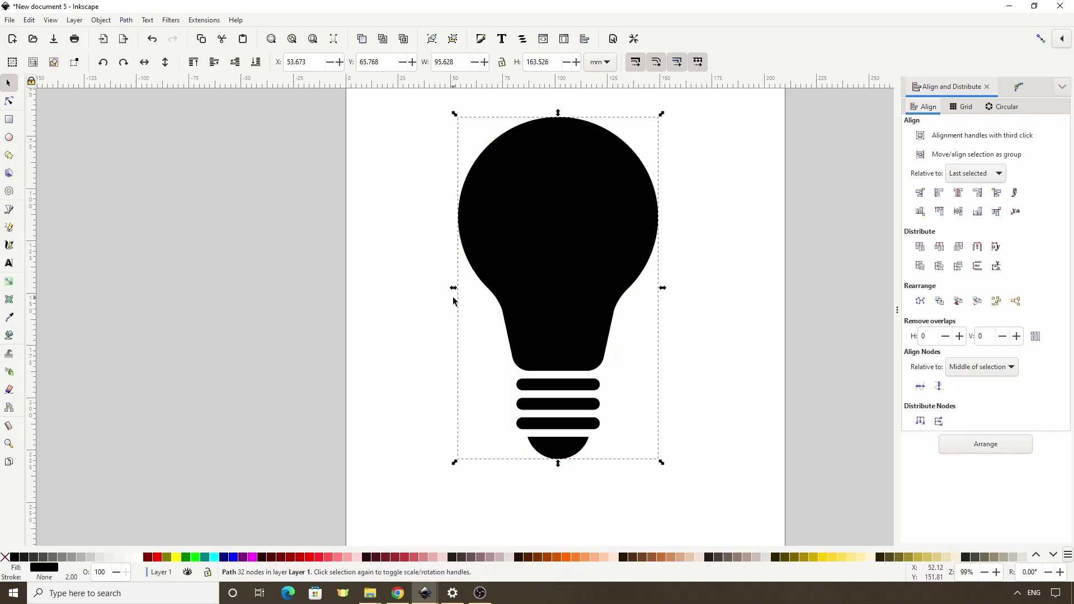
Subtract a red copy shifted left to leave a black crescent on the right edge.
click(161, 559)
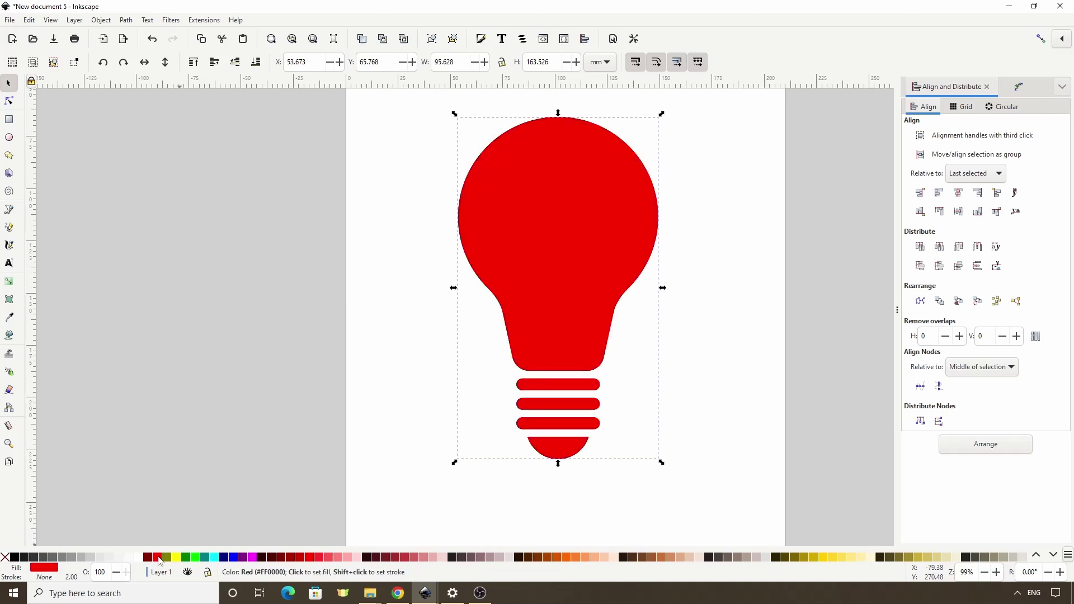
drag(566, 278, 553, 276)
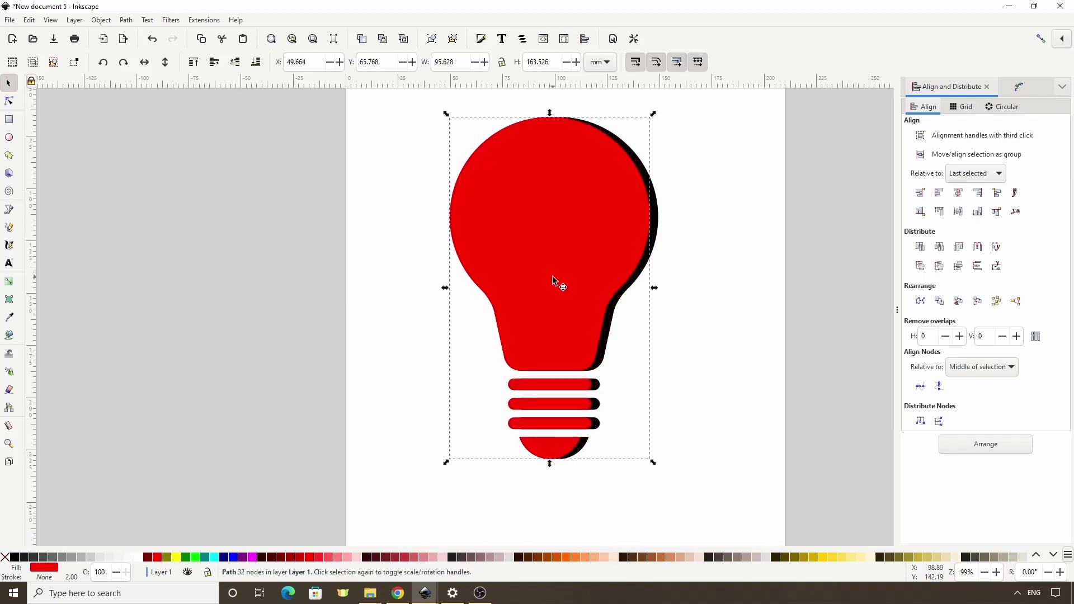
shift+click(658, 231)
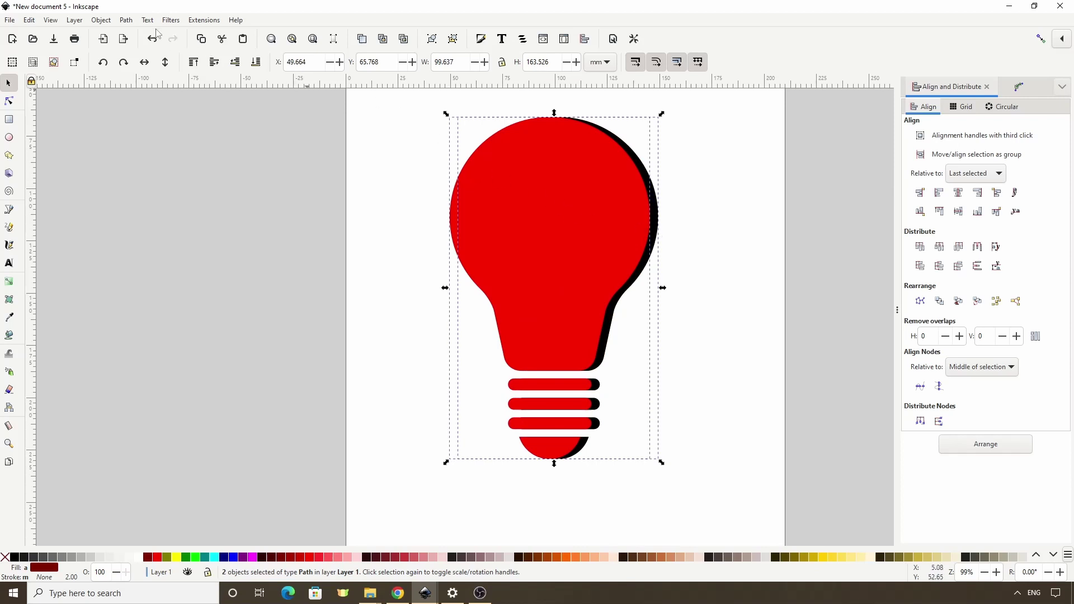
click(126, 21)
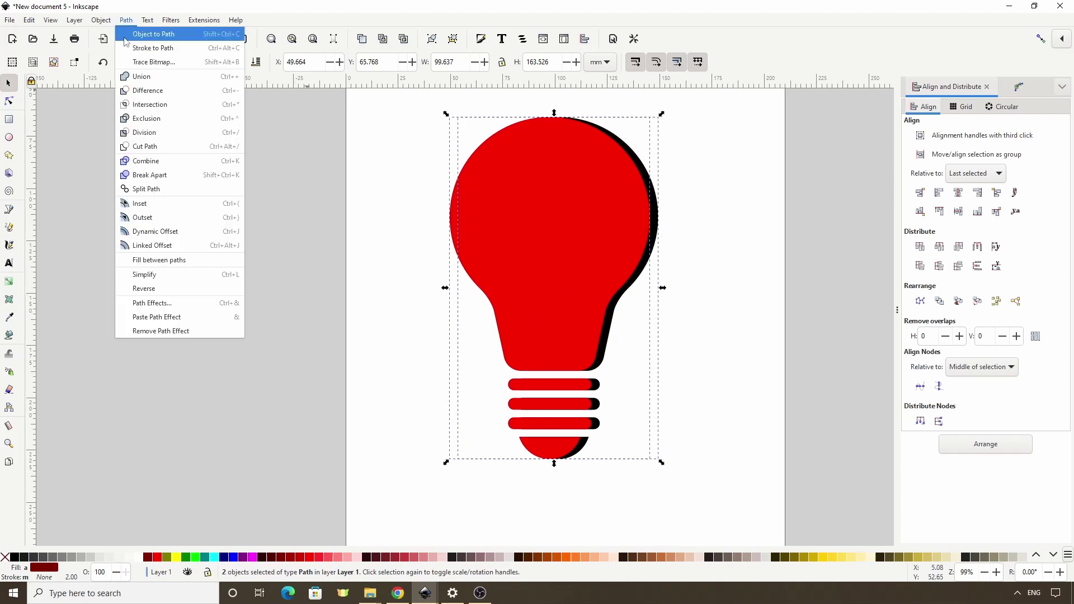
click(146, 91)
drag(653, 195, 708, 191)
key(ctrl+z)
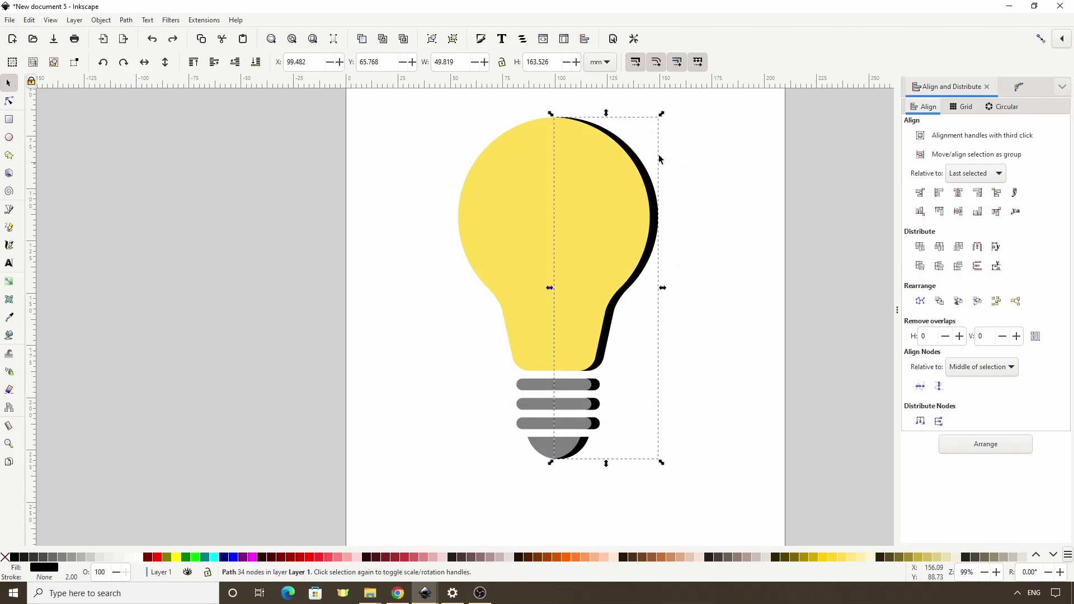
Set the black crescent shadow's opacity to 25 in Fill and Stroke.
click(481, 40)
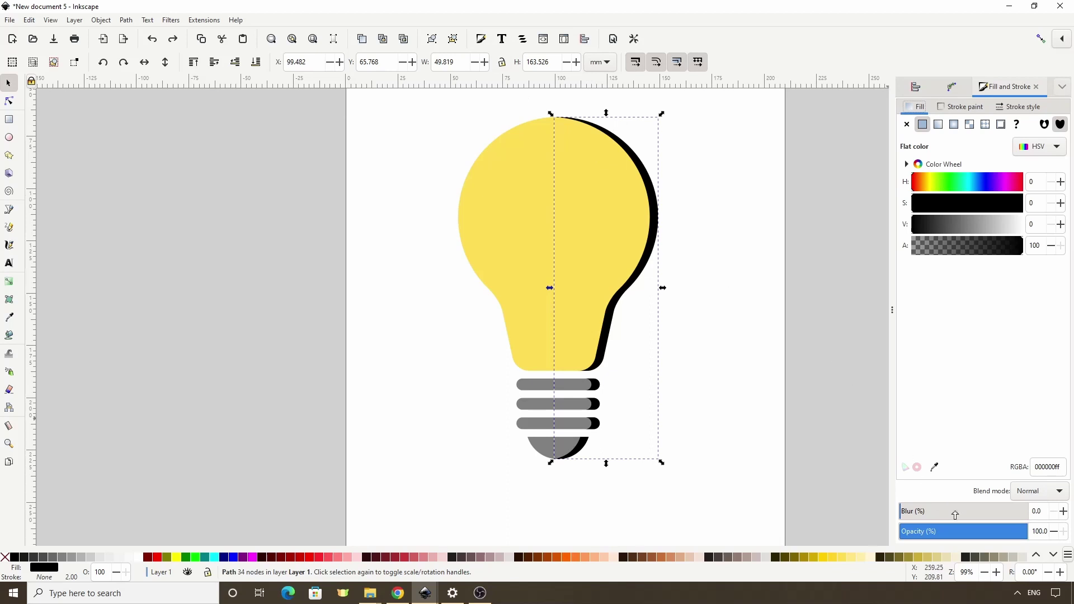
drag(980, 535, 931, 541)
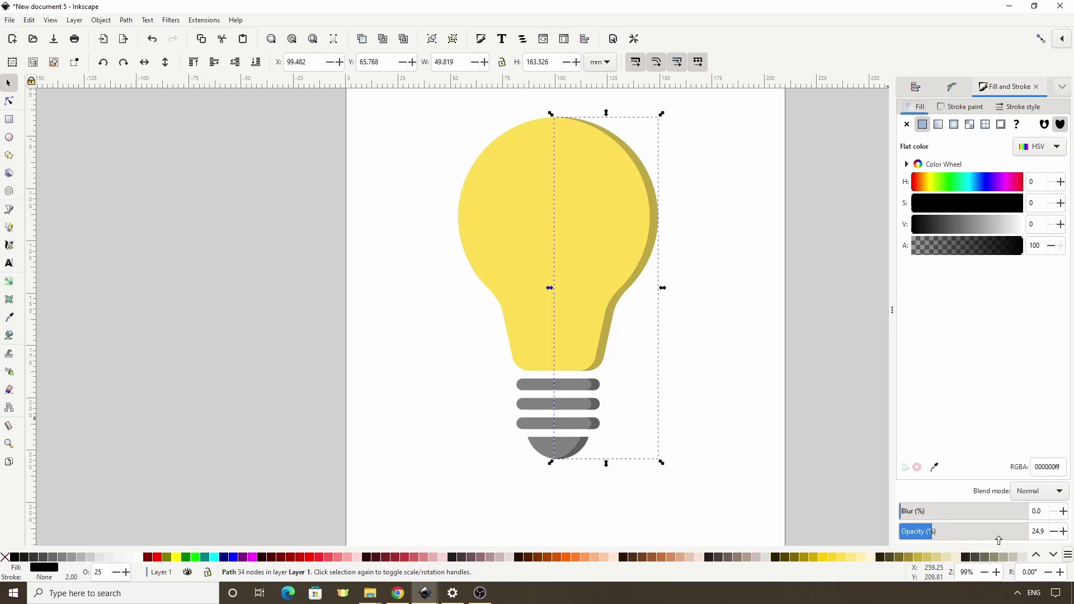
double_click(1038, 532)
text(25)
click(743, 227)
ctrl+scroll(743, 227, down, 1)
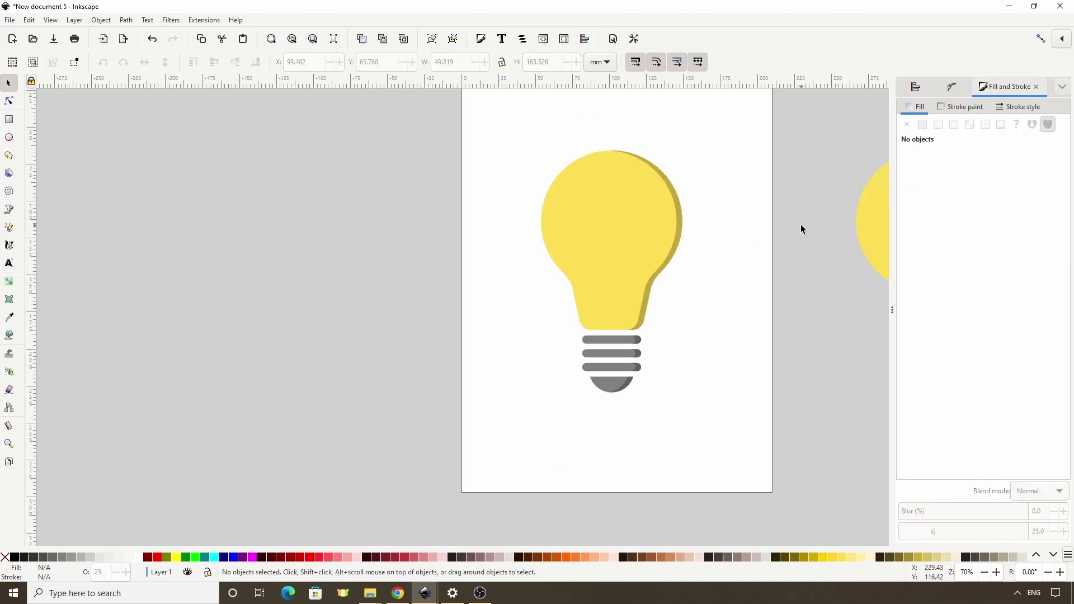
Turn the spare circle into an unfilled white-outlined ring scaled to about 79%.
drag(800, 224, 774, 232)
click(838, 228)
ctrl+scroll(837, 227, down, 1)
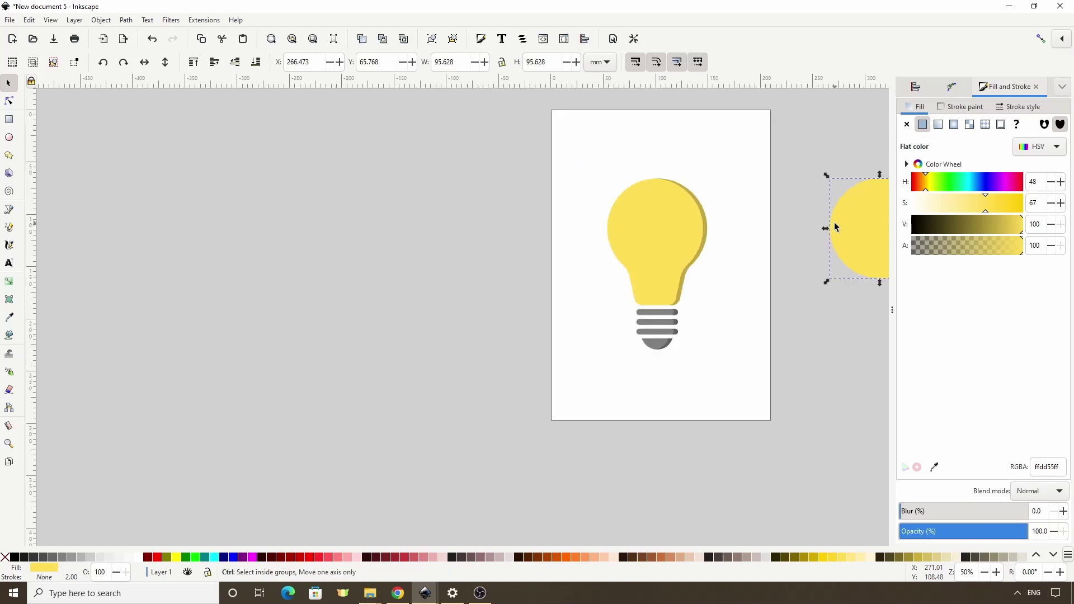
drag(835, 223, 745, 238)
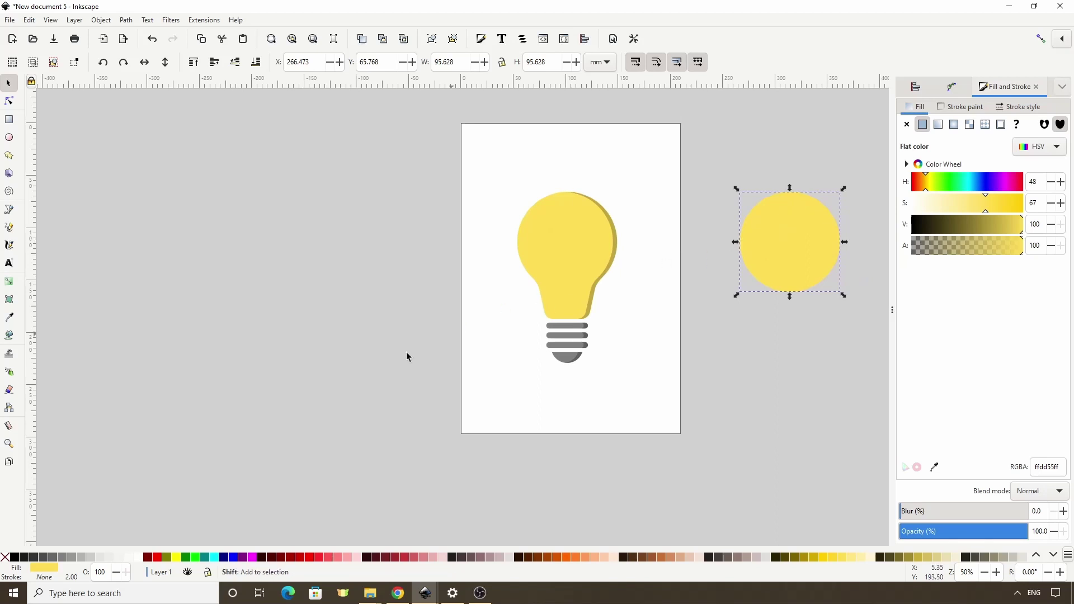
shift+click(139, 559)
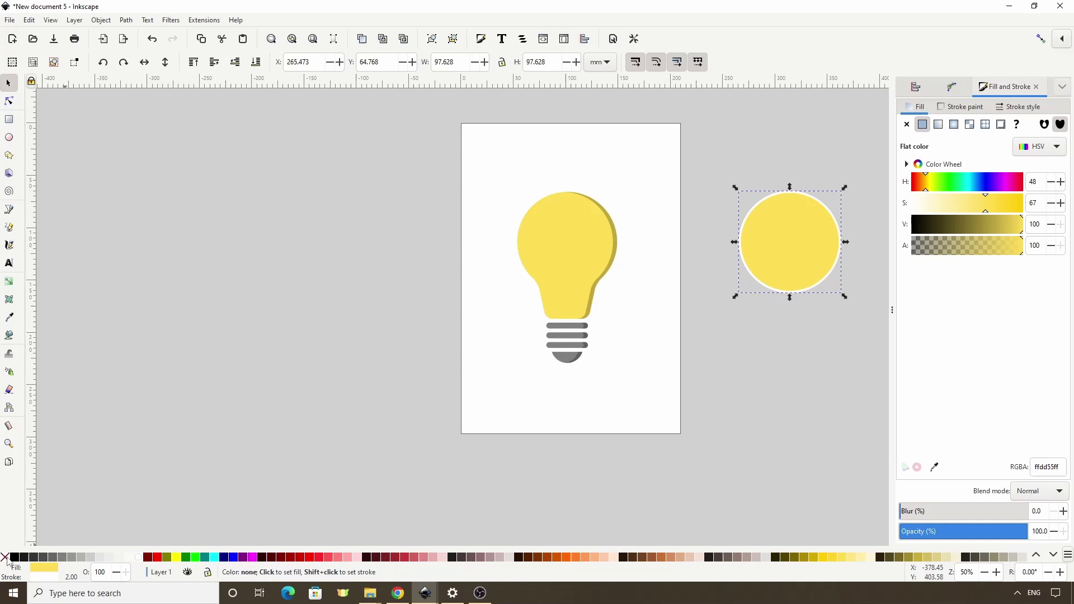
click(5, 557)
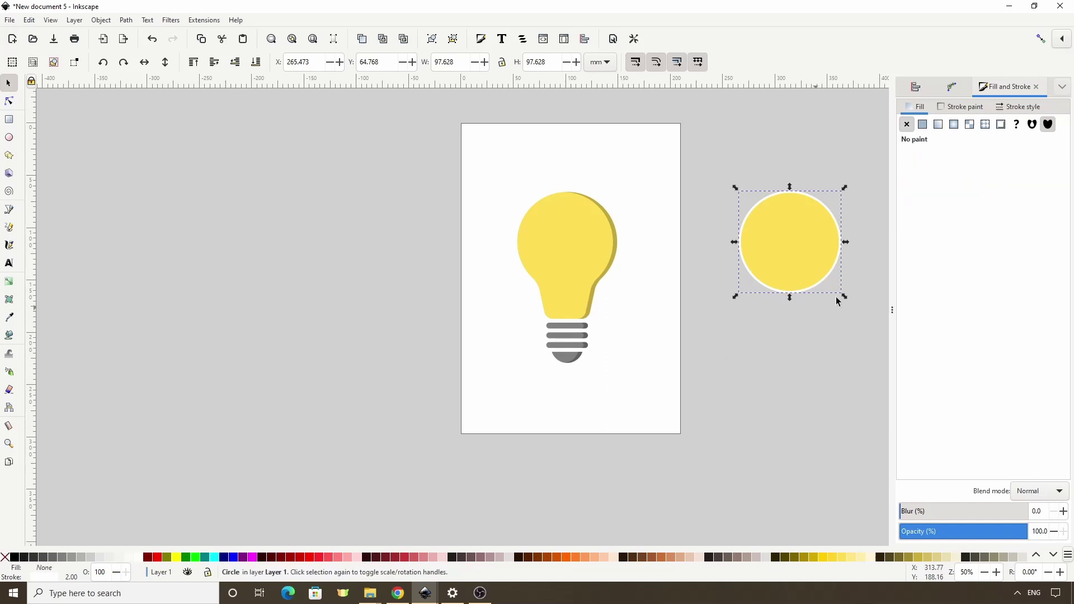
drag(842, 297, 835, 287)
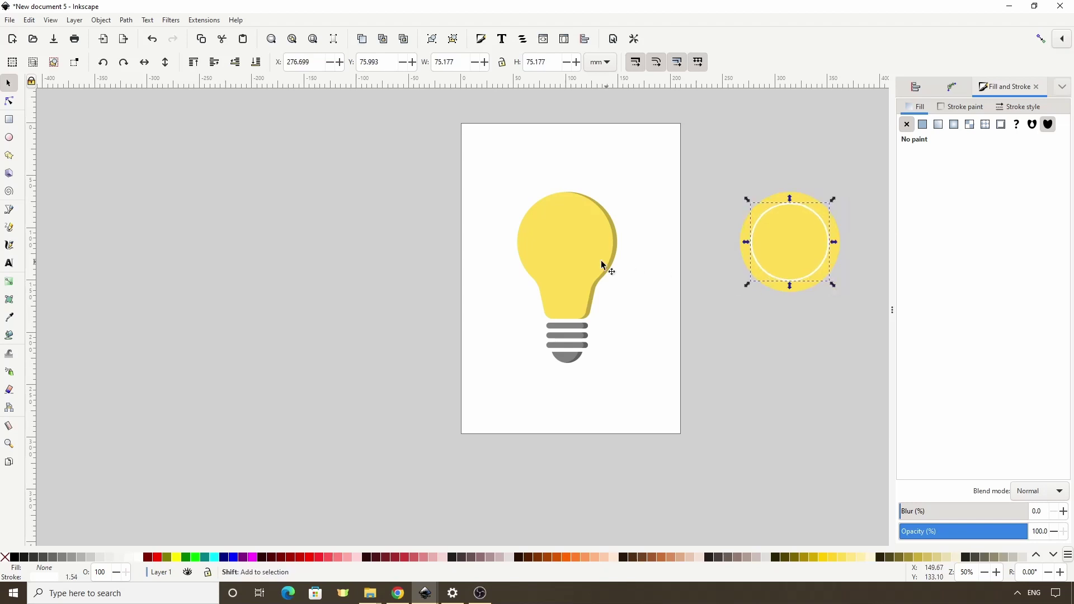
Centre the 75.177 mm white ring horizontally on the bulb.
shift+click(578, 253)
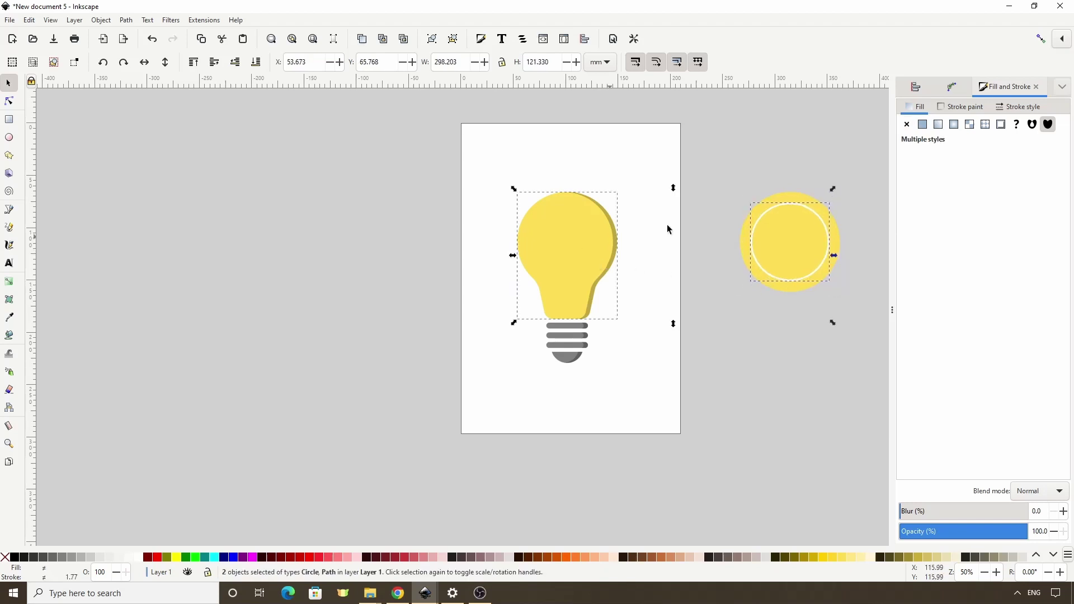
click(917, 88)
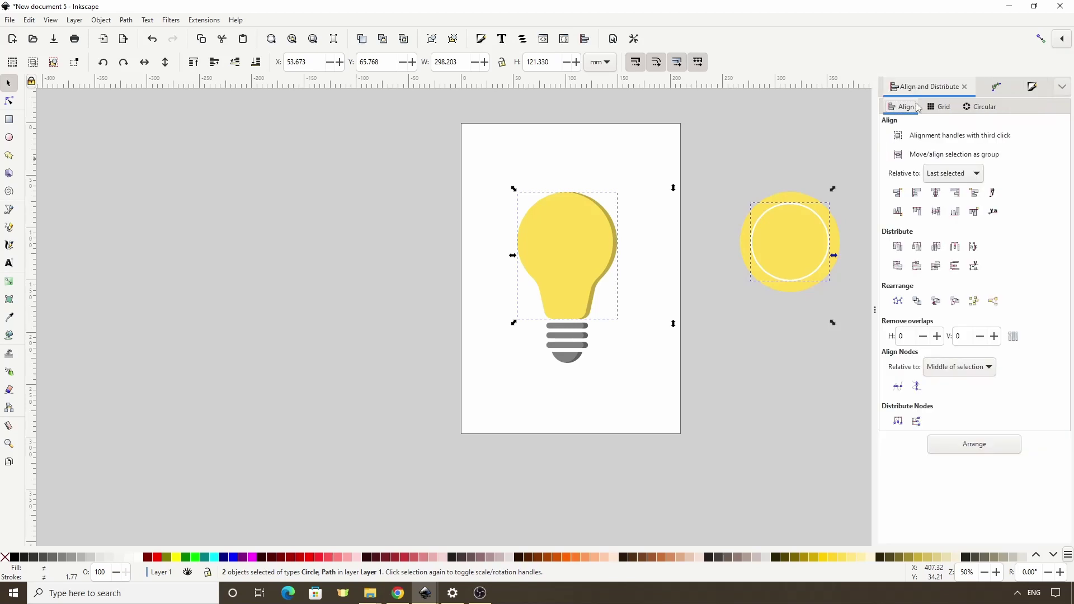
click(931, 194)
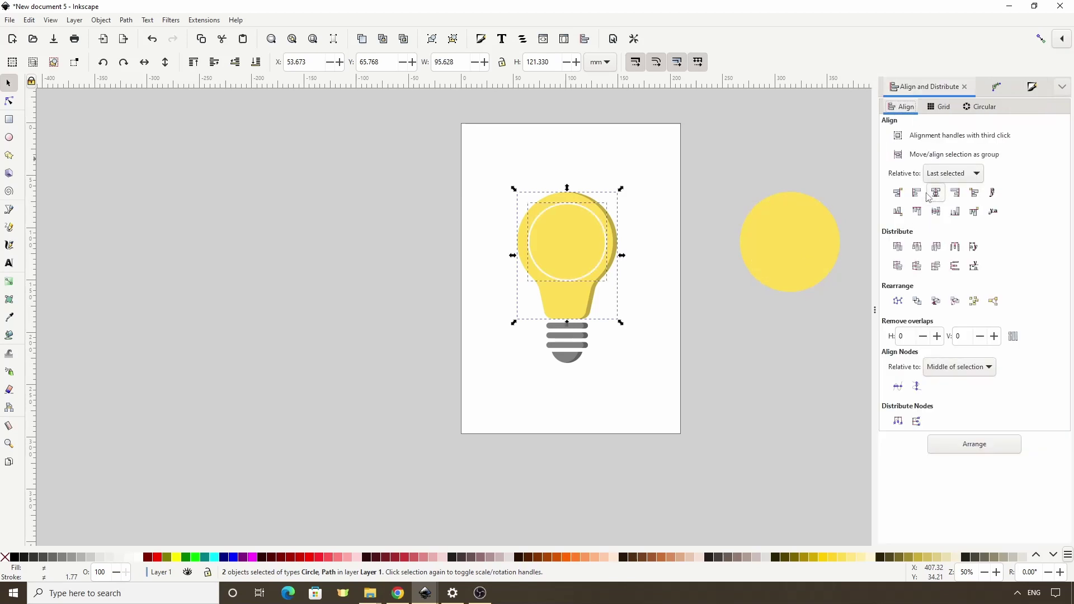
click(623, 172)
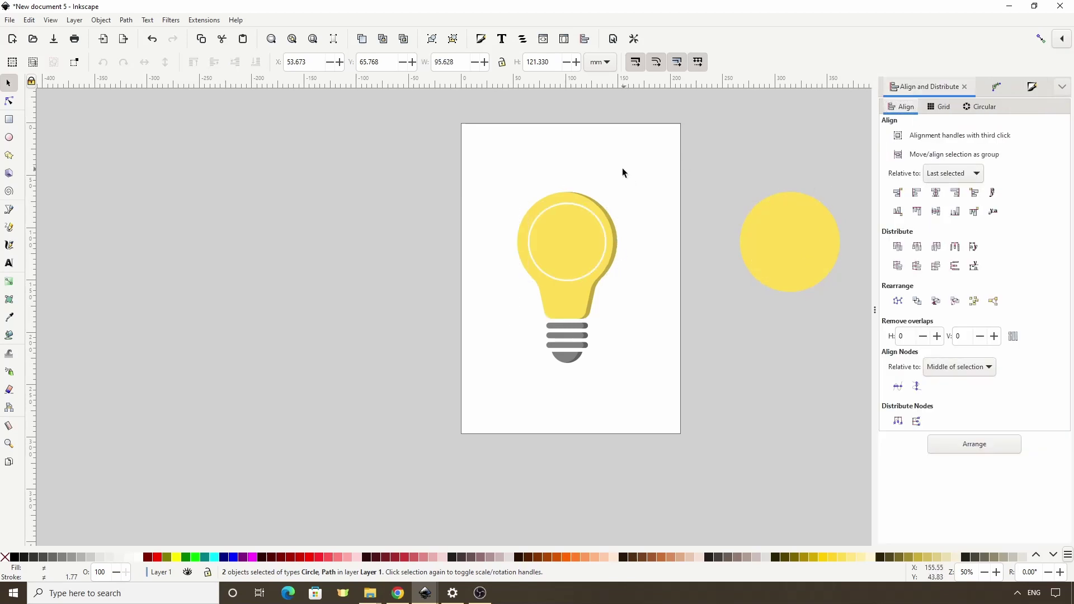
Trim the white ring with the Ellipse tool into an arc along the bulb's upper-left edge.
click(601, 224)
scroll(600, 224, up, 3)
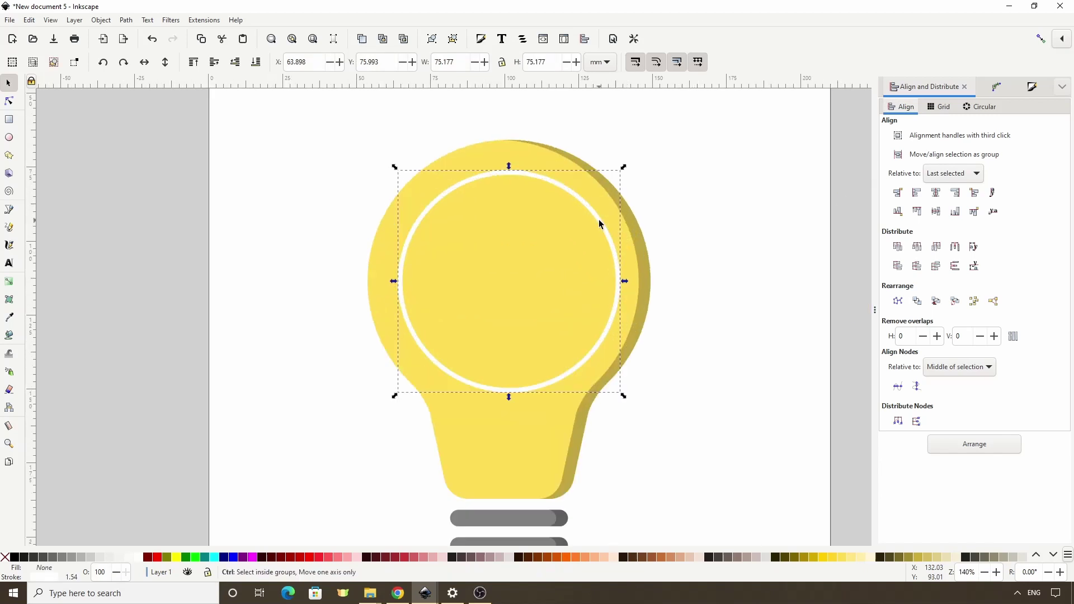
click(9, 137)
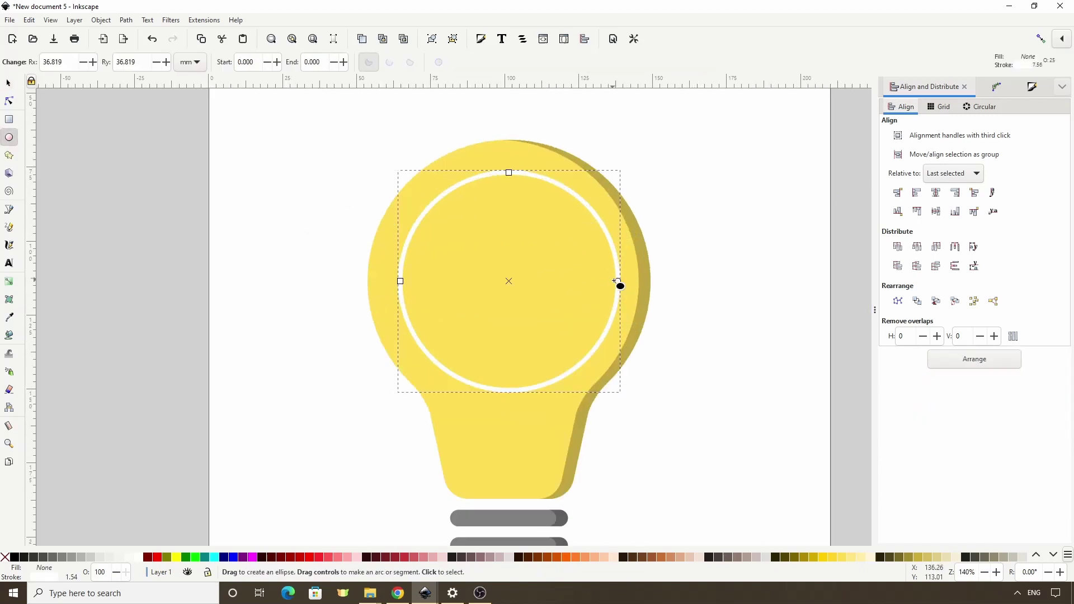
drag(618, 281, 493, 247)
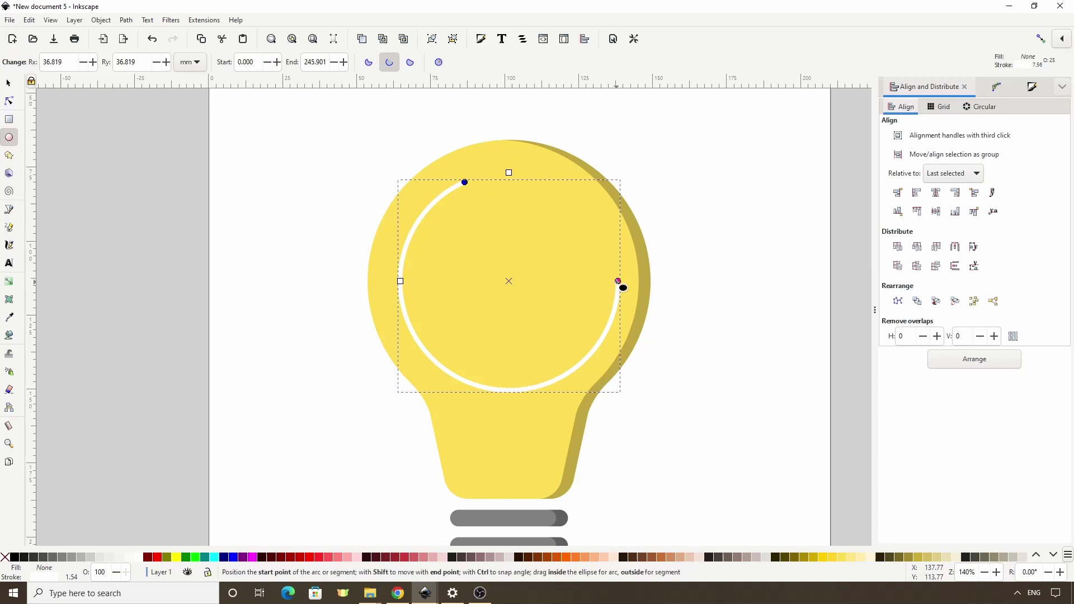
drag(619, 285, 405, 296)
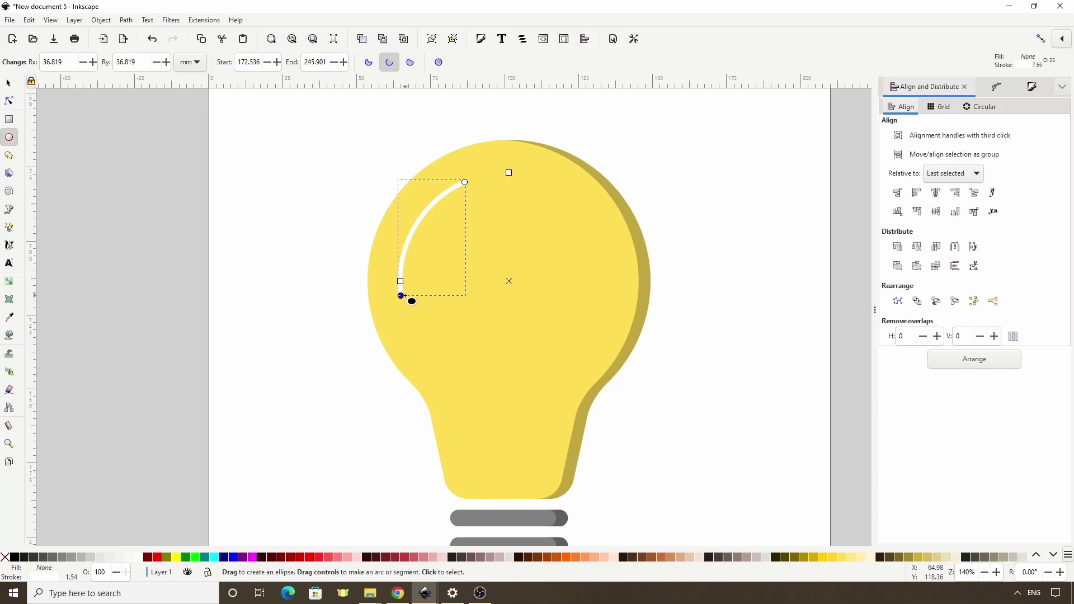
Give the arc a 4.44 mm stroke width with round caps in Stroke style.
click(1032, 88)
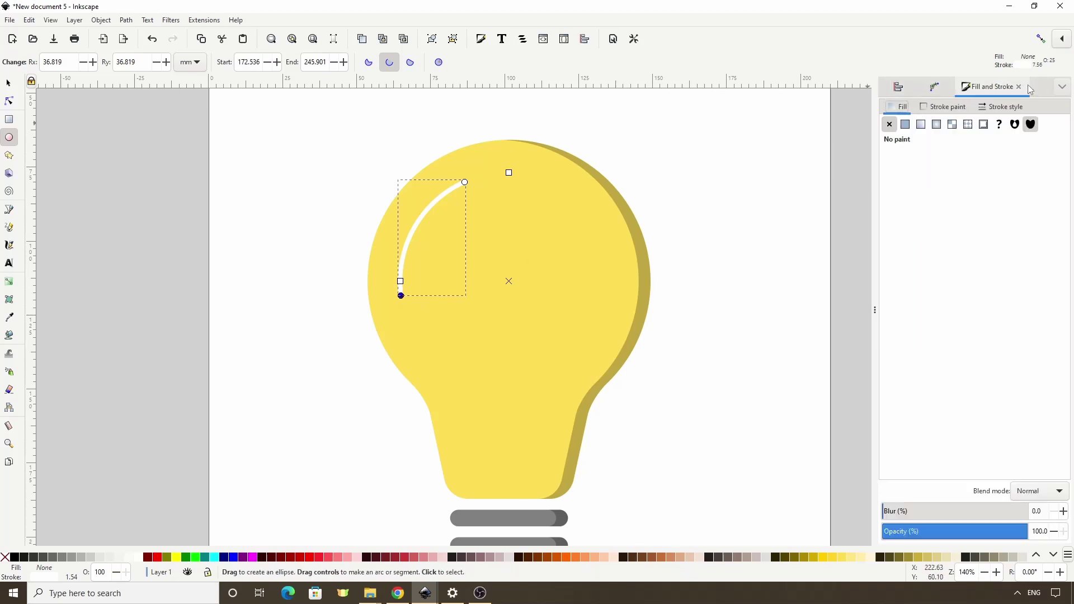
click(1007, 107)
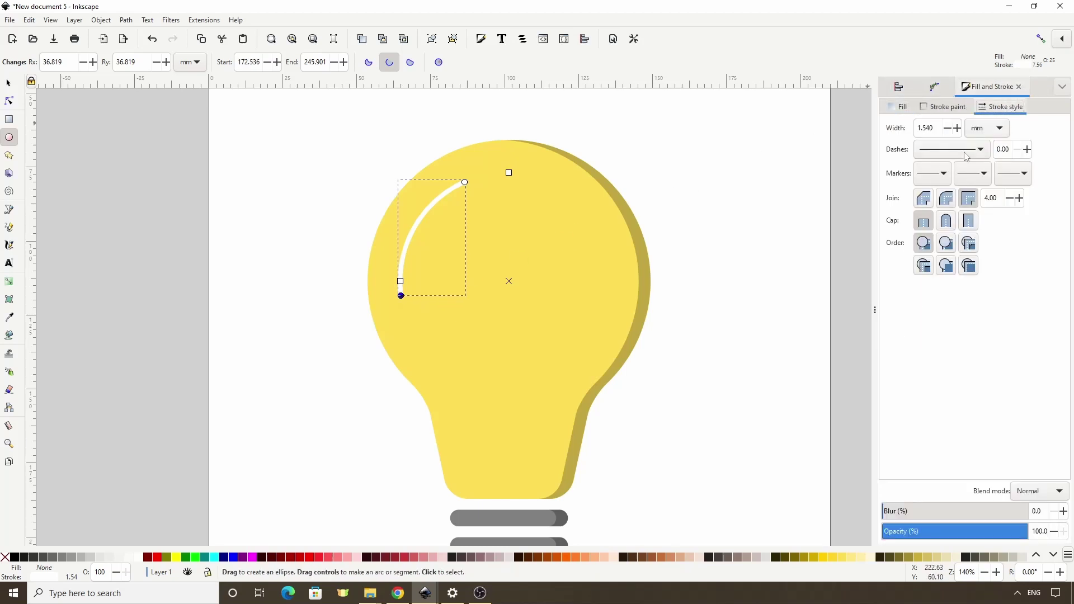
scroll(934, 127, up, 14)
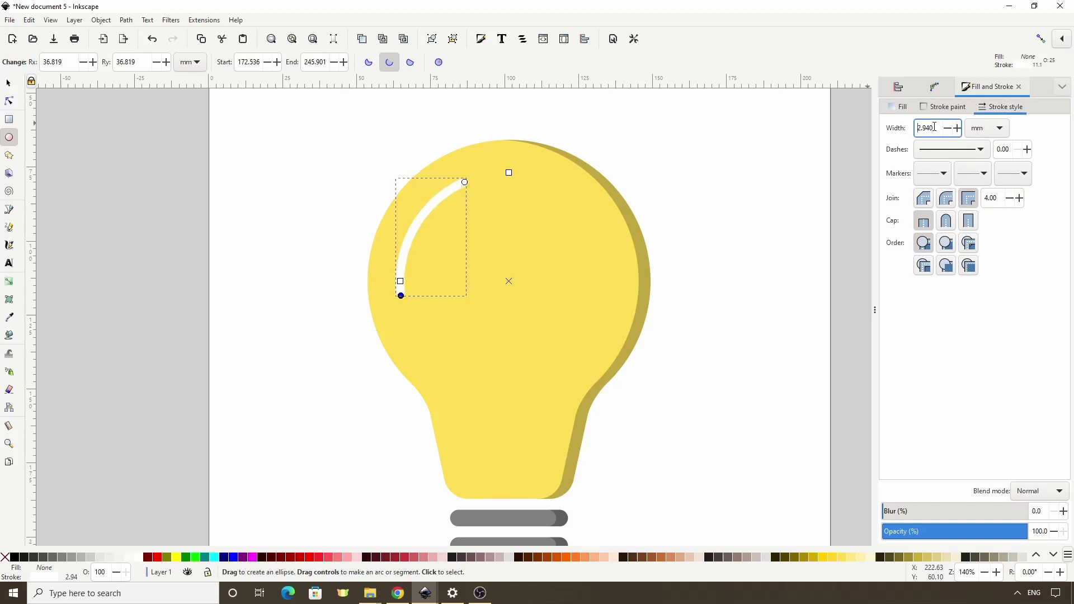
scroll(934, 127, up, 15)
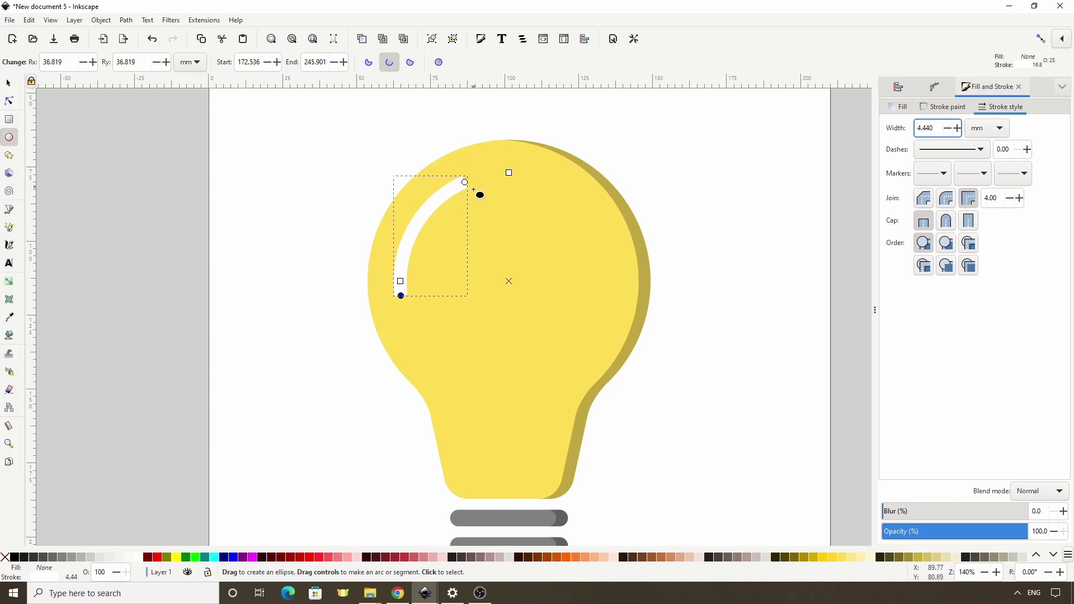
scroll(465, 182, up, 2)
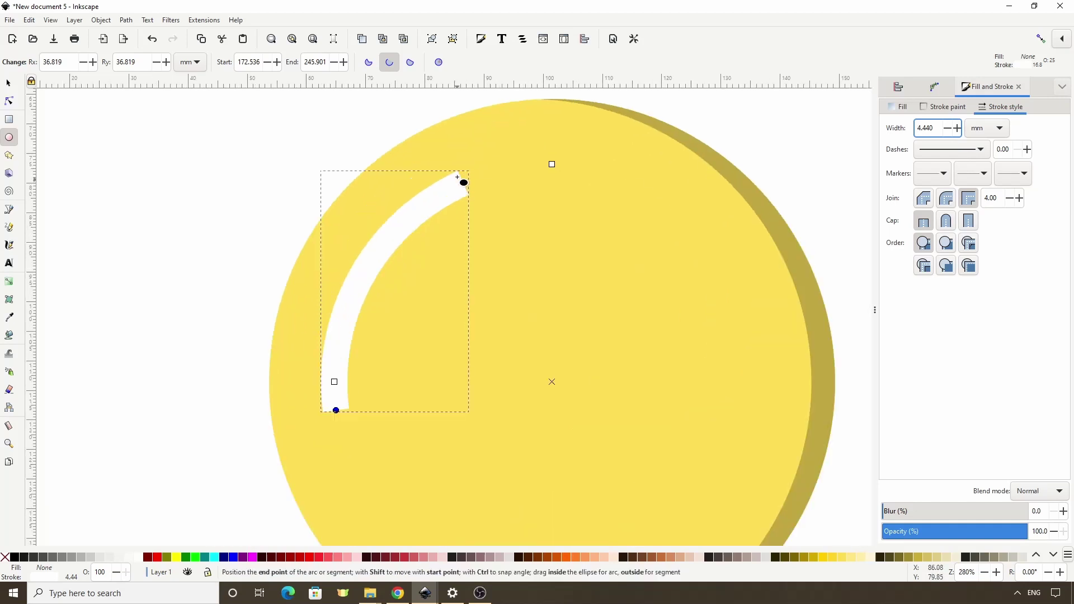
click(944, 221)
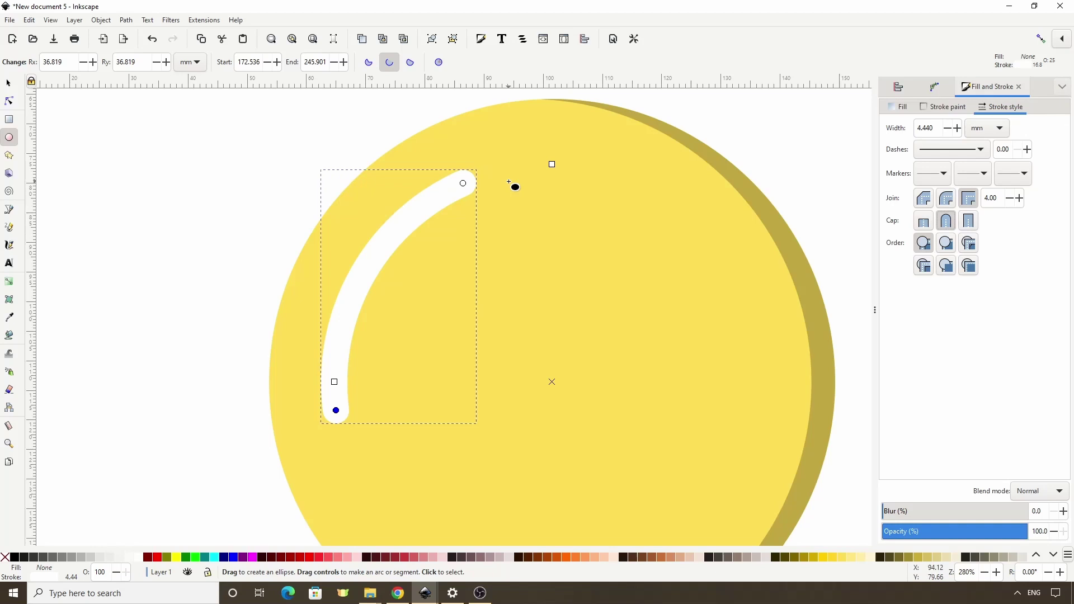
click(132, 22)
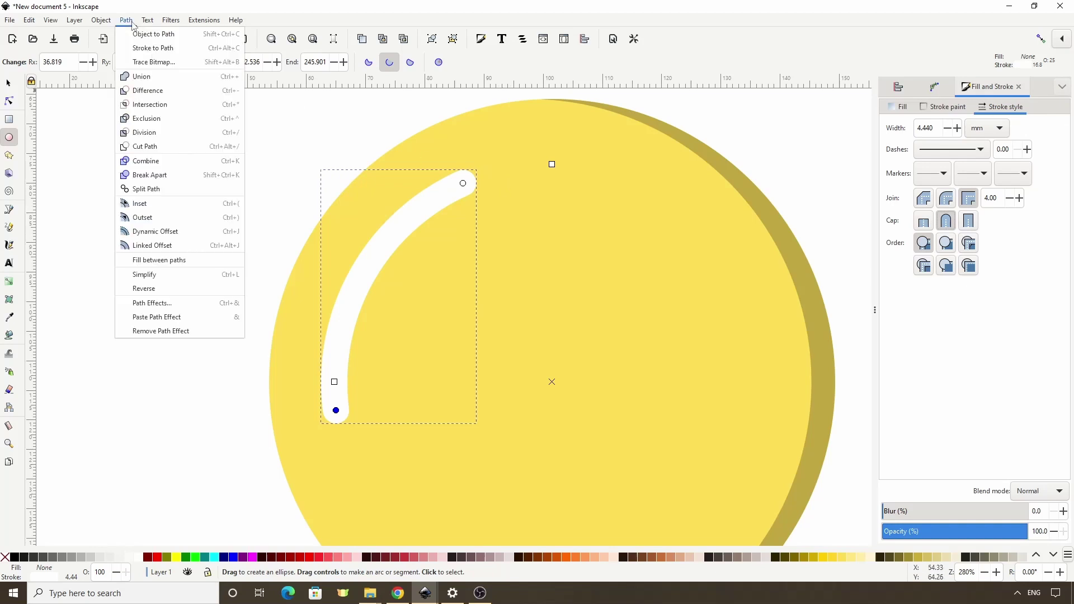
Apply Path > Stroke to Path to the white arc, then zoom out to see the whole bulb.
click(149, 52)
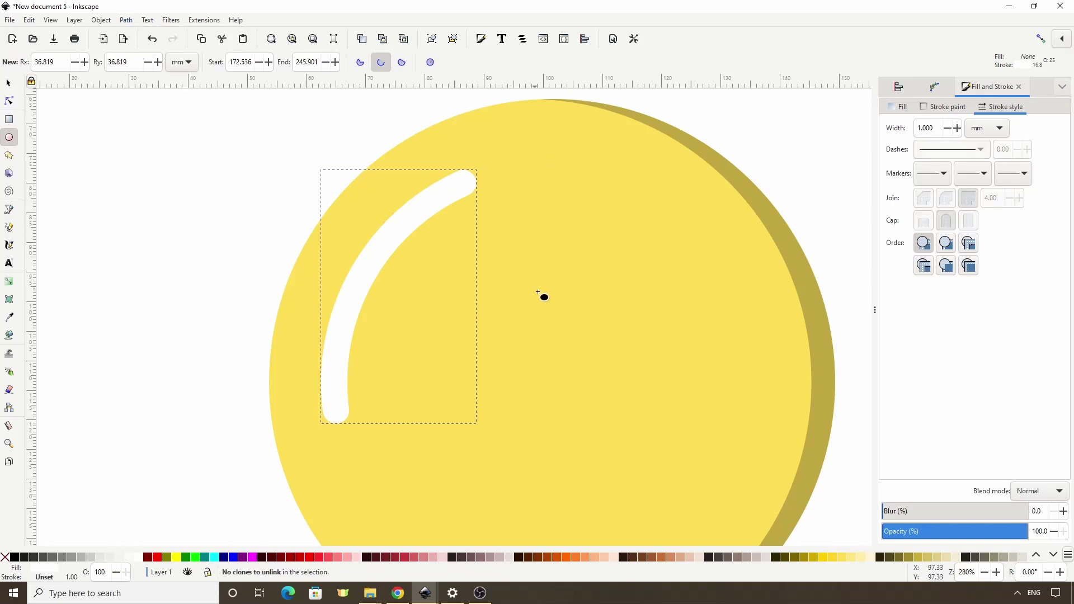
scroll(546, 297, down, 3)
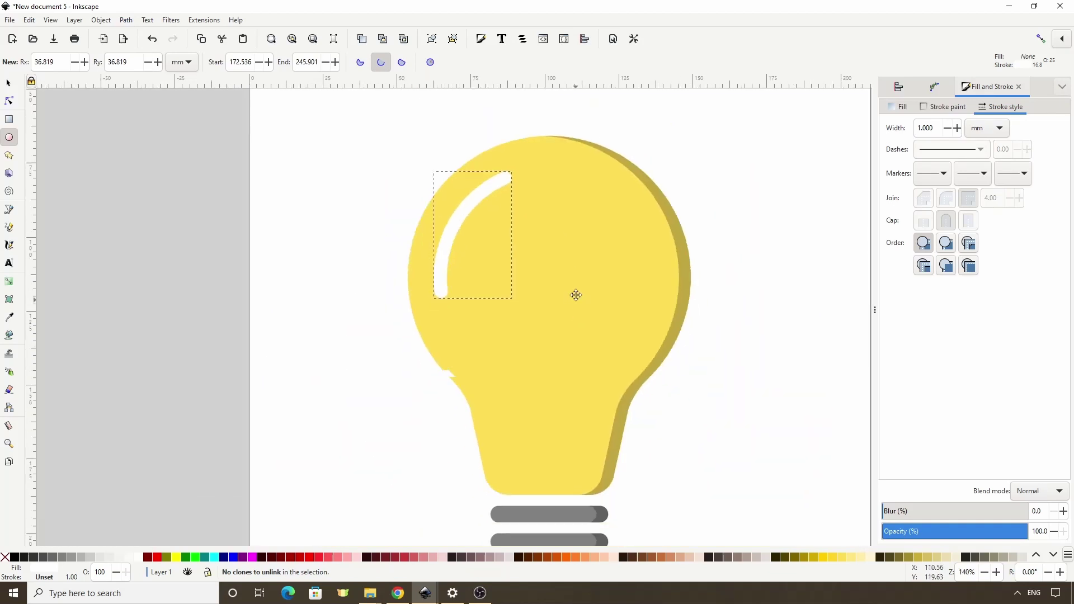
scroll(586, 297, down, 1)
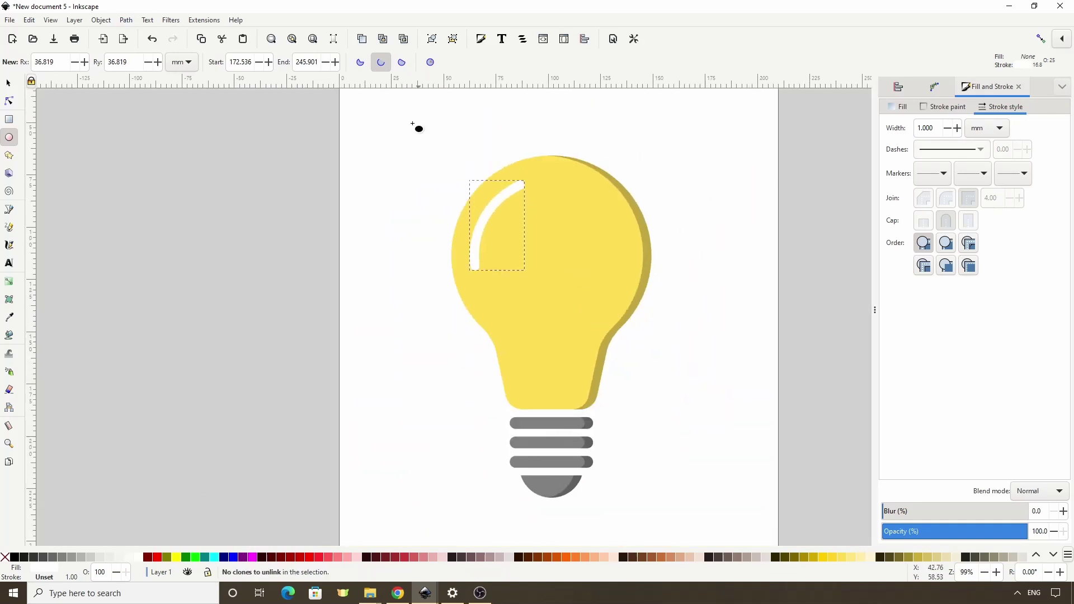
scroll(566, 116, up, 3)
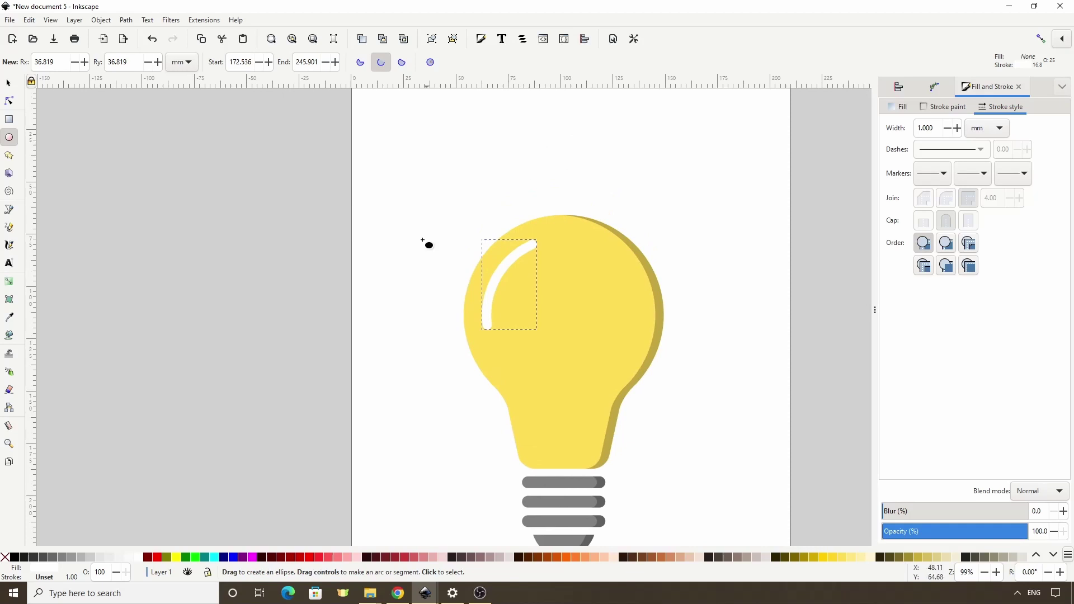
scroll(659, 281, down, 2)
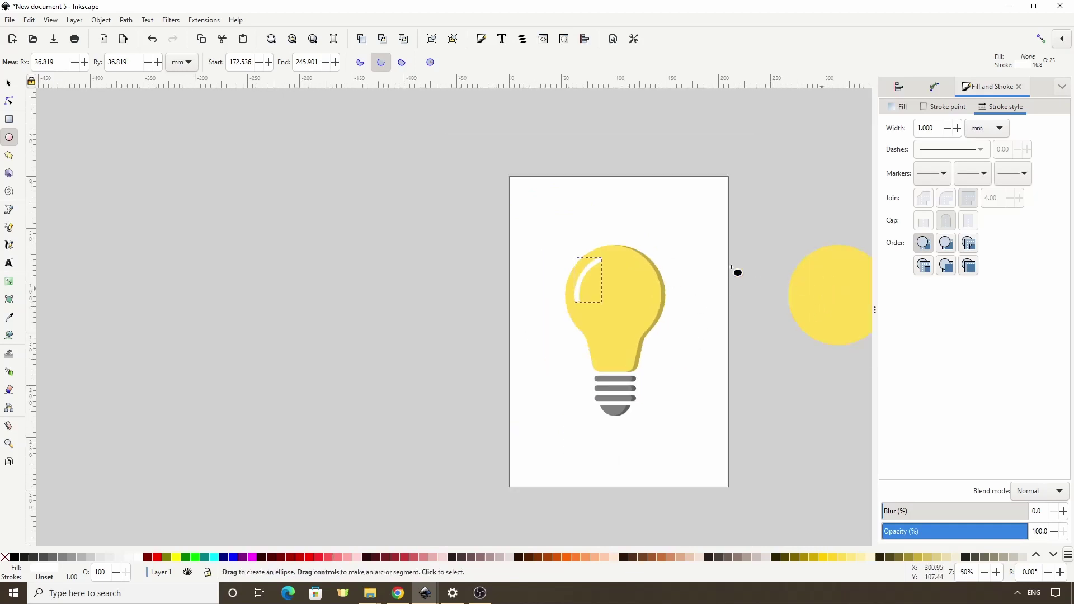
Colour the spare circle red and centre it horizontally over the bulb.
click(9, 84)
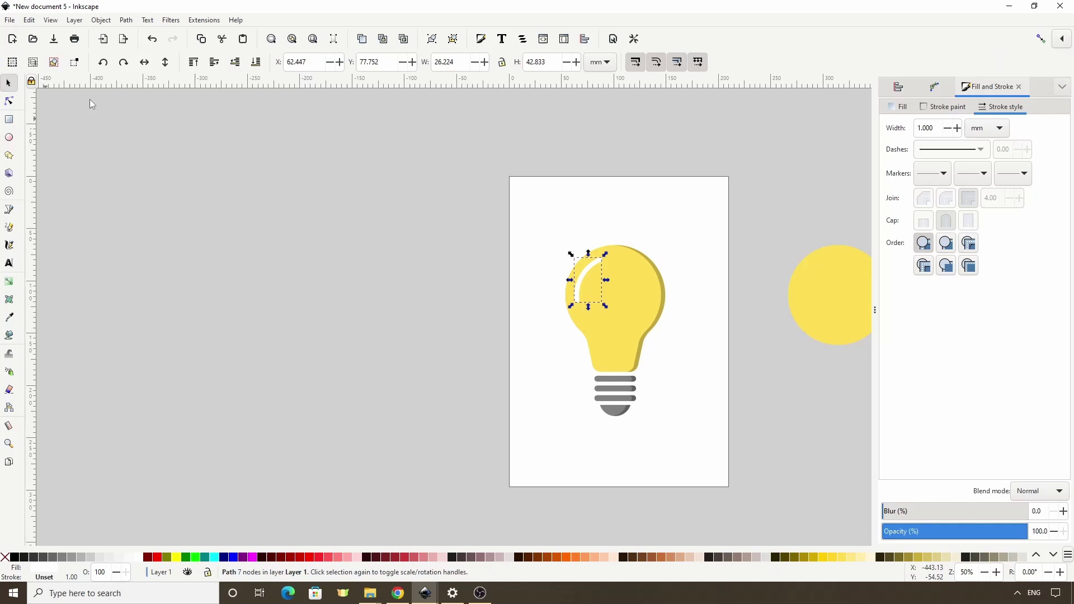
click(830, 294)
click(158, 557)
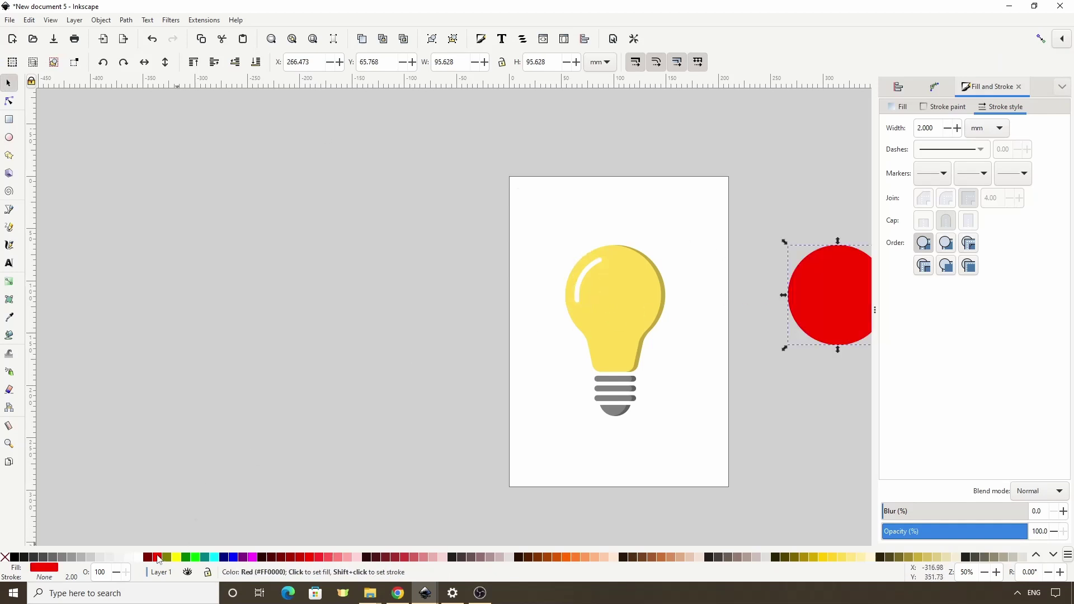
shift+click(629, 305)
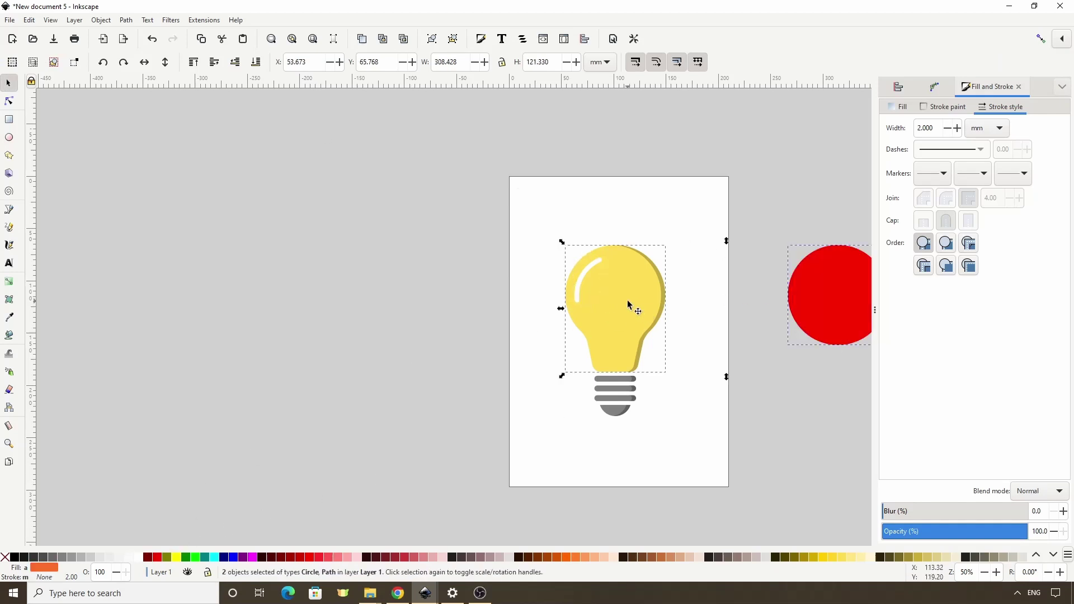
click(899, 87)
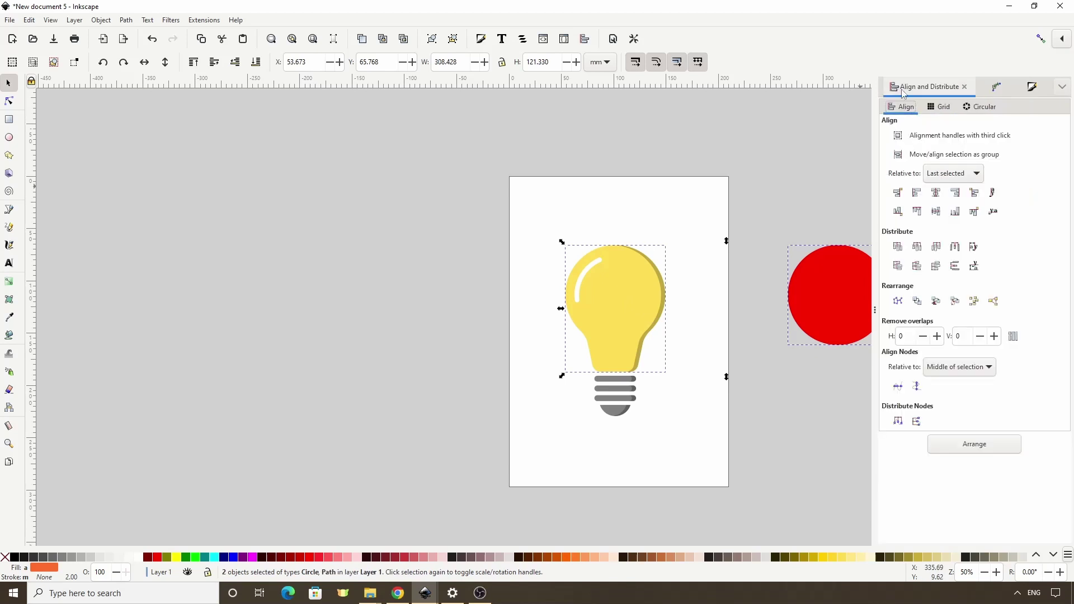
click(938, 193)
Set the red circle's opacity to 50 and scale it up to 103.112 mm.
click(667, 209)
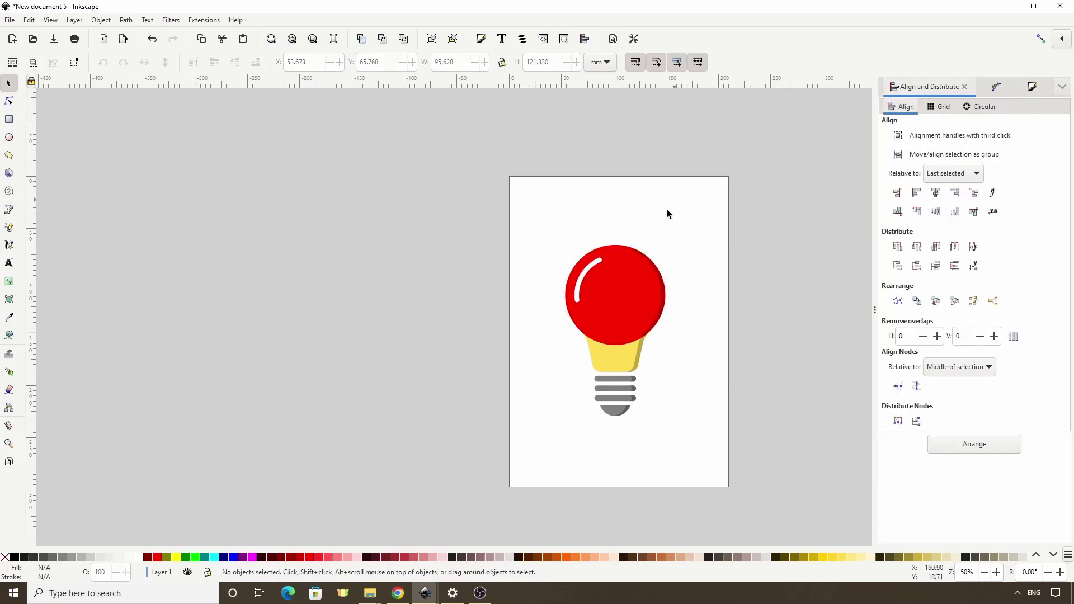
click(626, 303)
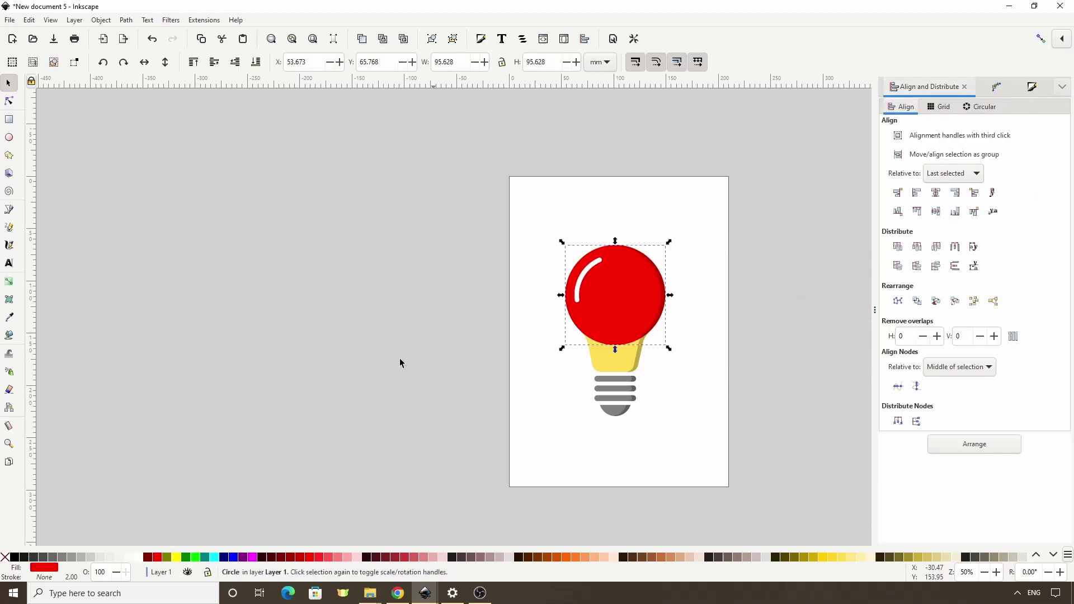
double_click(107, 572)
text(50)
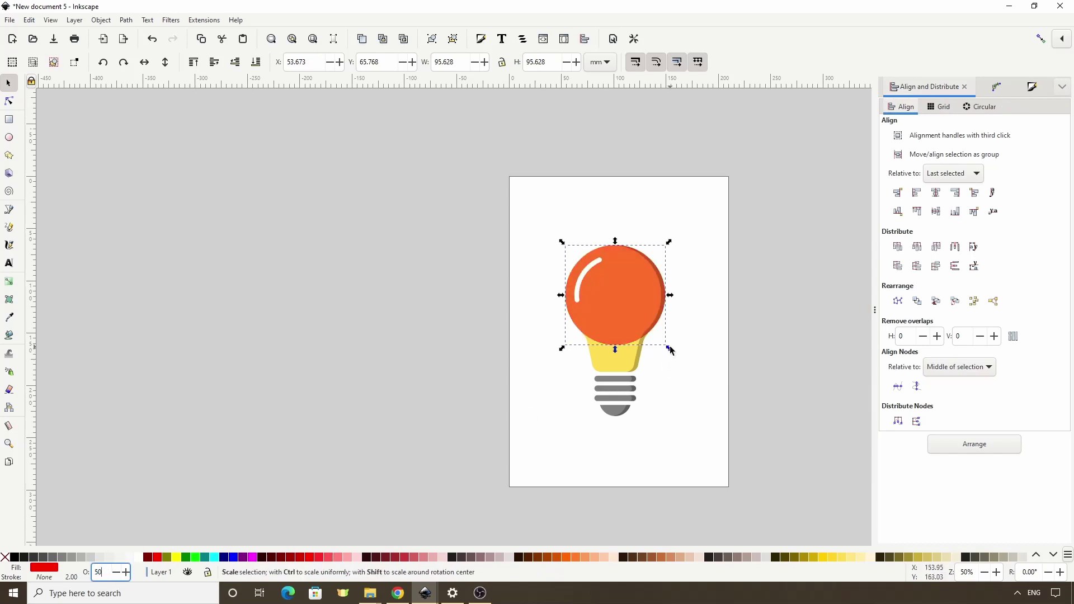
drag(671, 351, 672, 354)
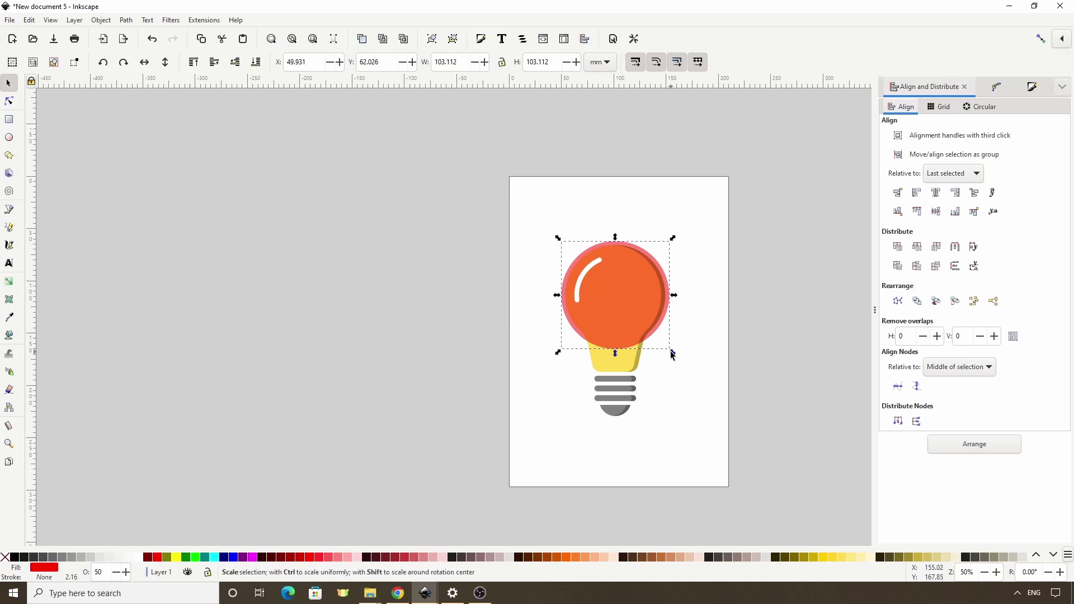
scroll(674, 350, up, 2)
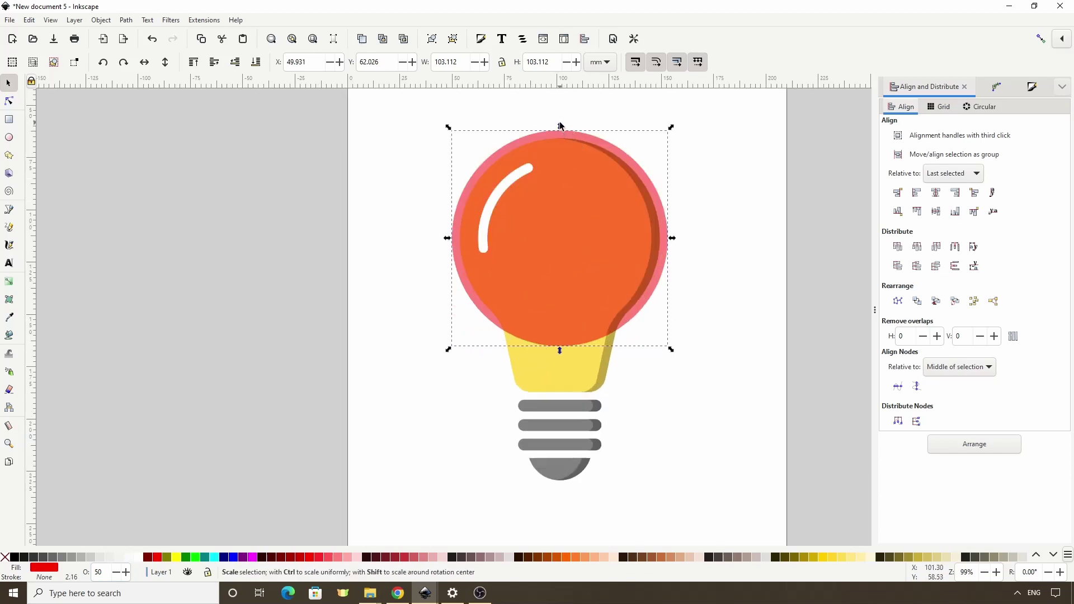
drag(597, 115, 583, 201)
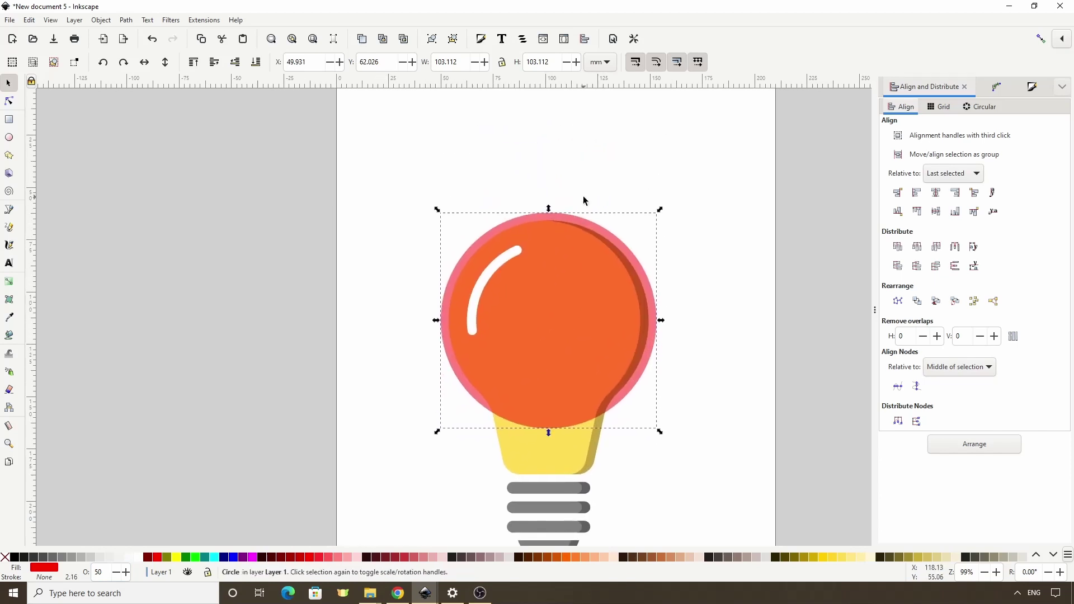
Draw a thin upright bar above the bulb with no outline and 100 opacity.
click(9, 119)
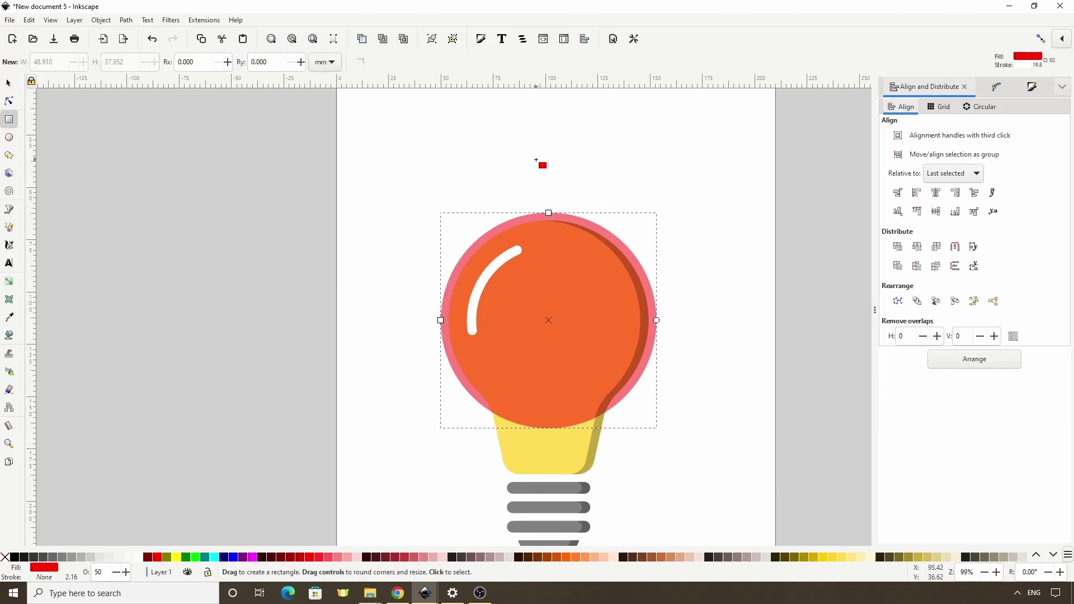
drag(544, 154, 555, 215)
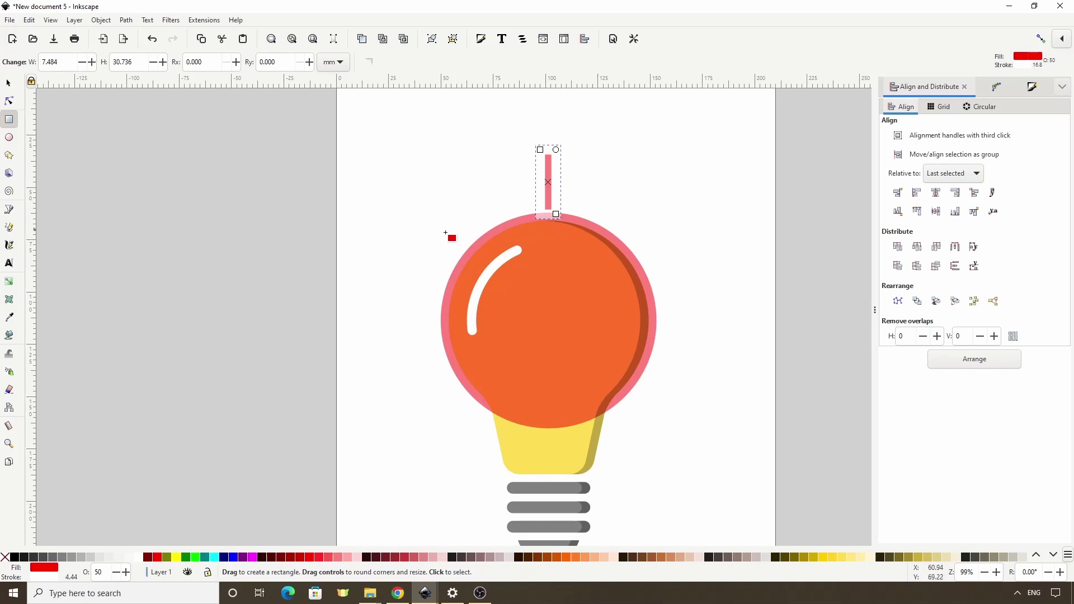
shift+click(5, 558)
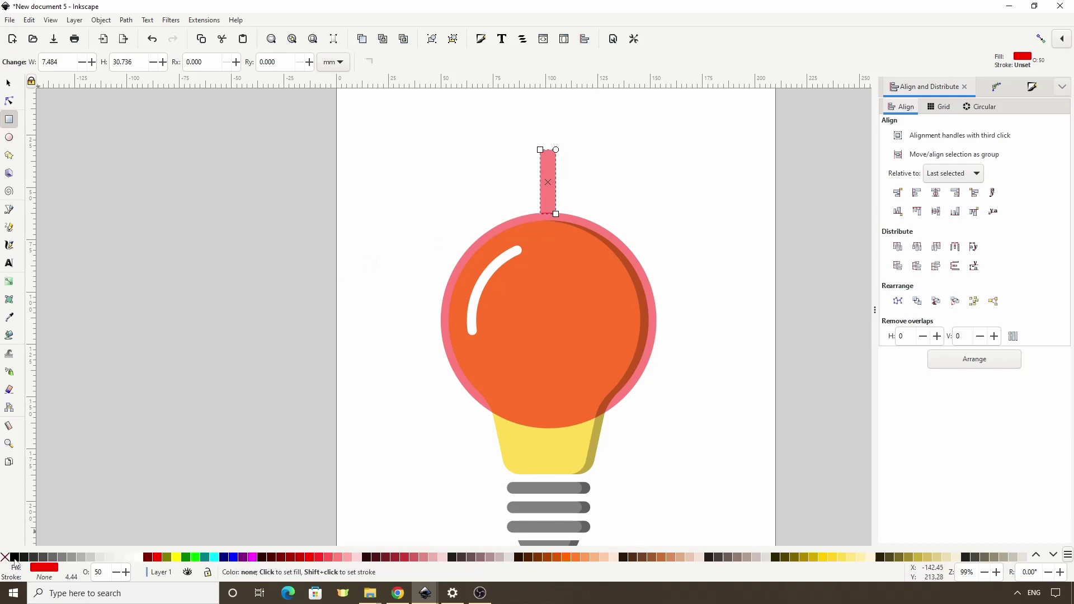
click(97, 570)
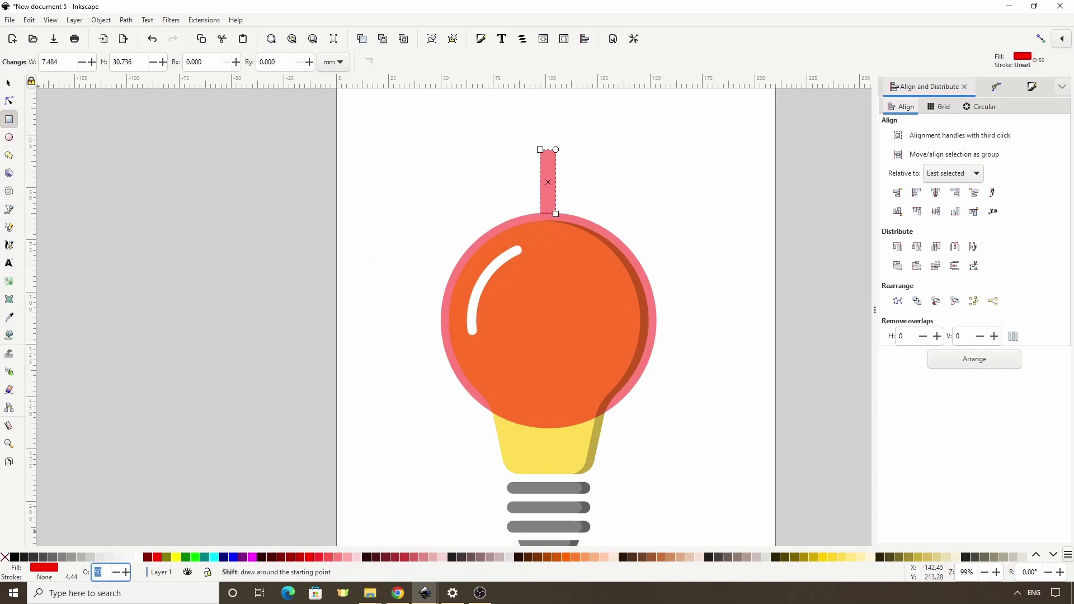
text(100)
key(Return)
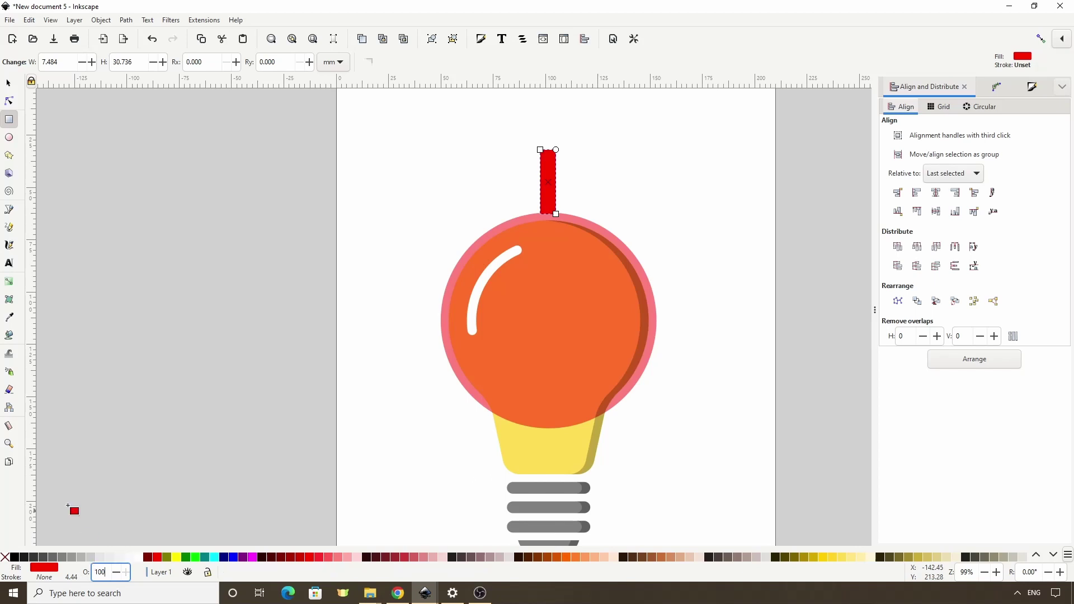
Fill the bar with the base's yellow, narrow it, and round its corners to 2.673 mm.
click(9, 318)
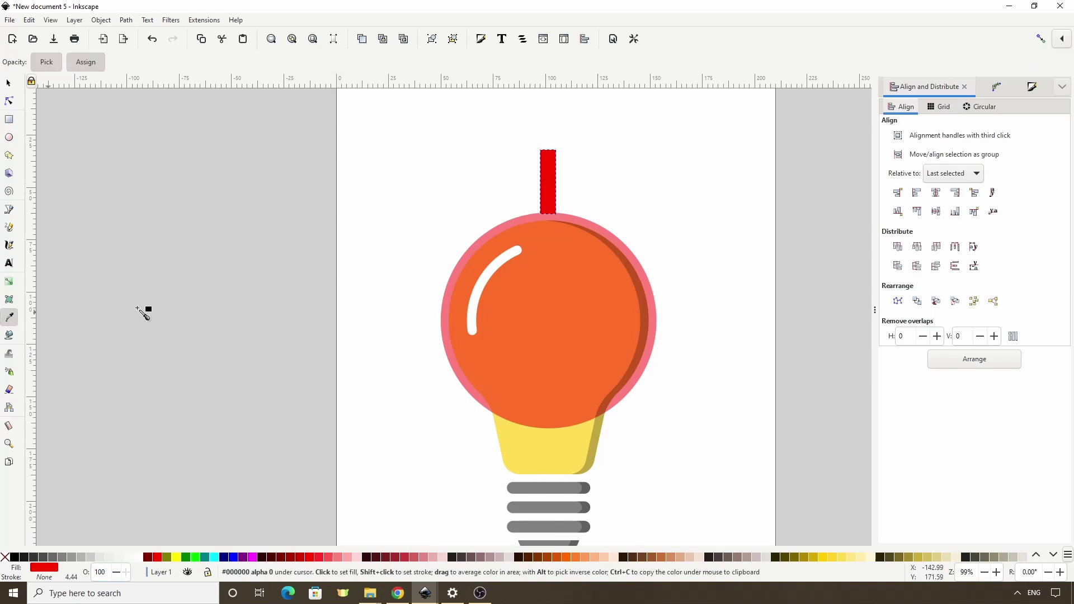
click(556, 452)
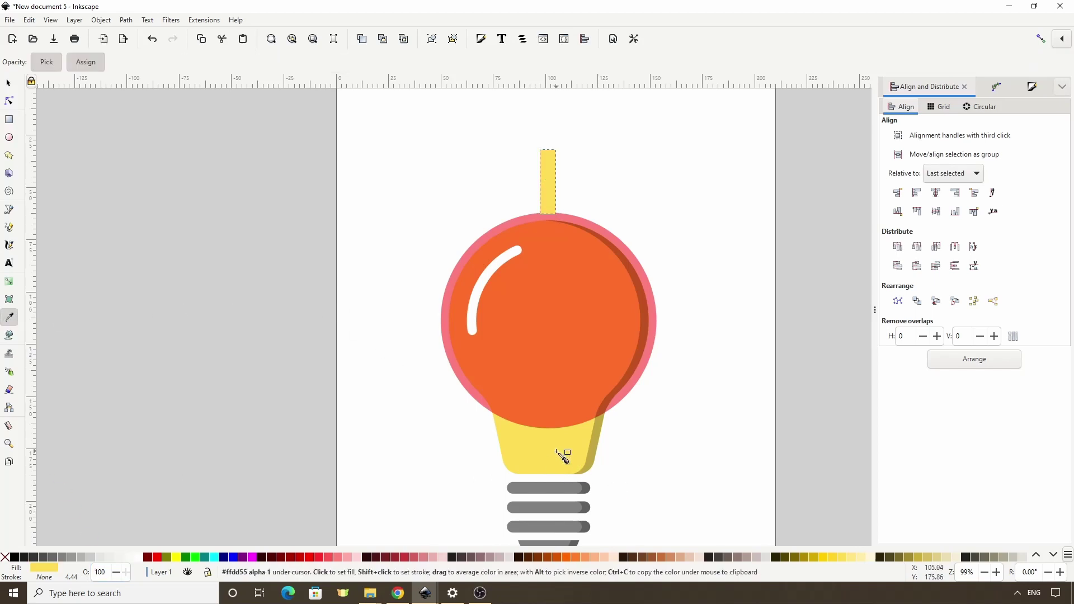
click(9, 119)
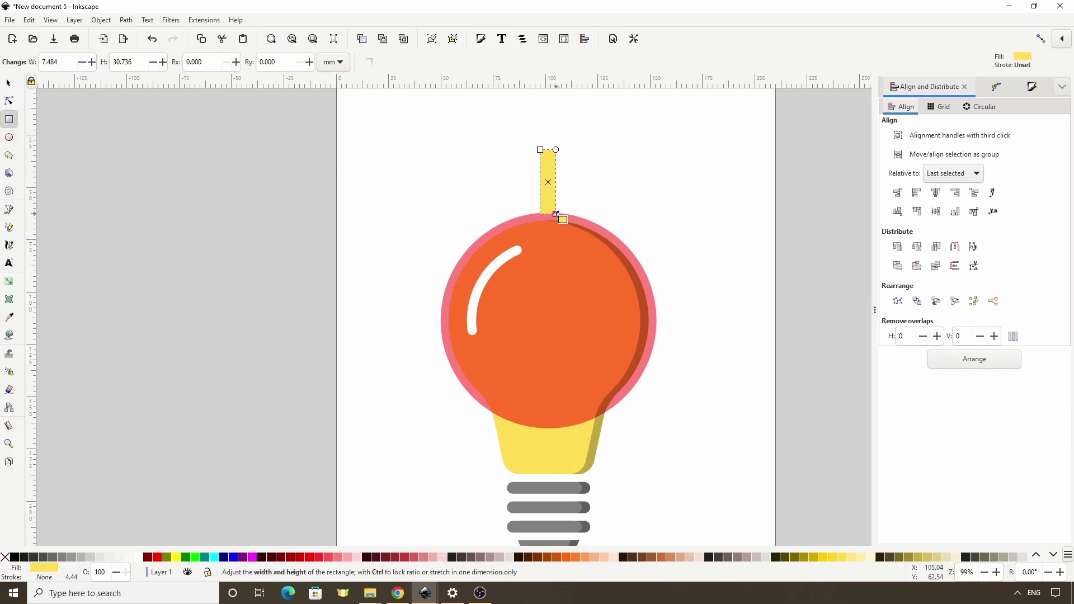
drag(556, 214, 551, 213)
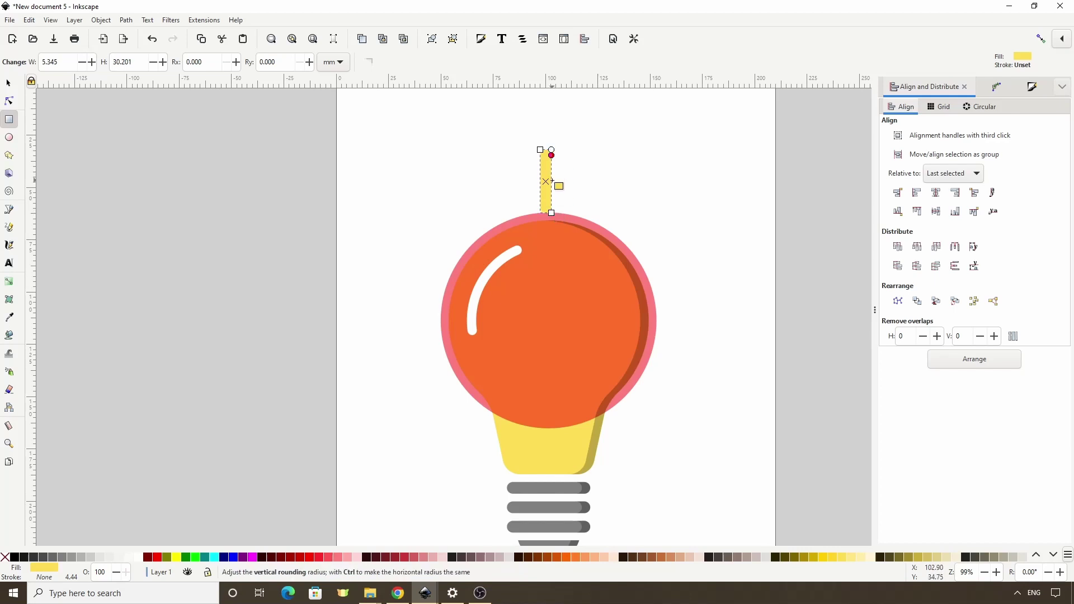
drag(551, 151, 552, 155)
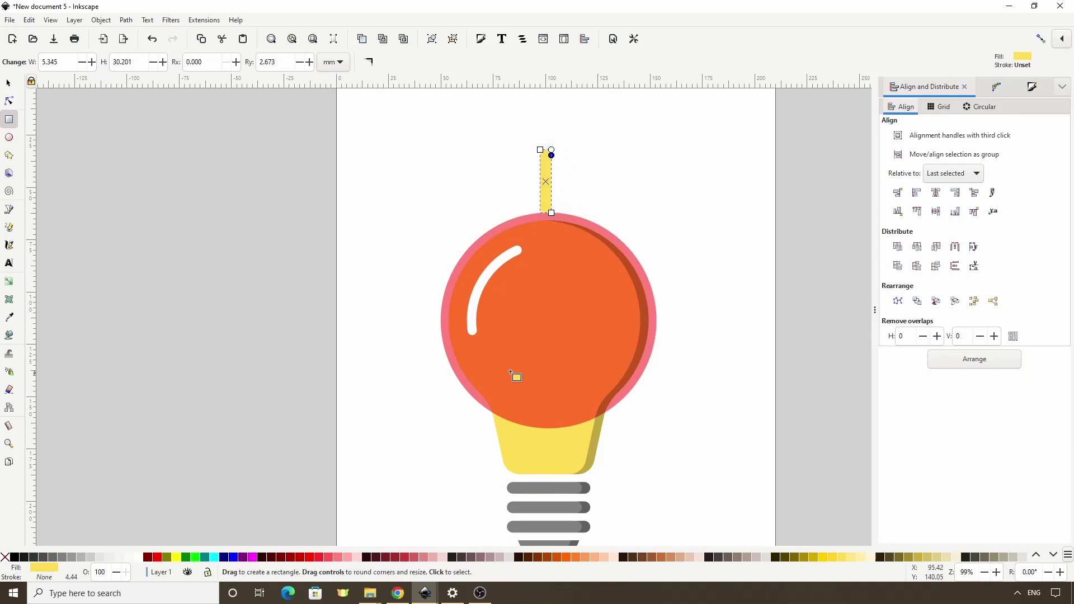
Show the Circular arrangement options in Align and Distribute, briefly checking the Object menu.
click(980, 108)
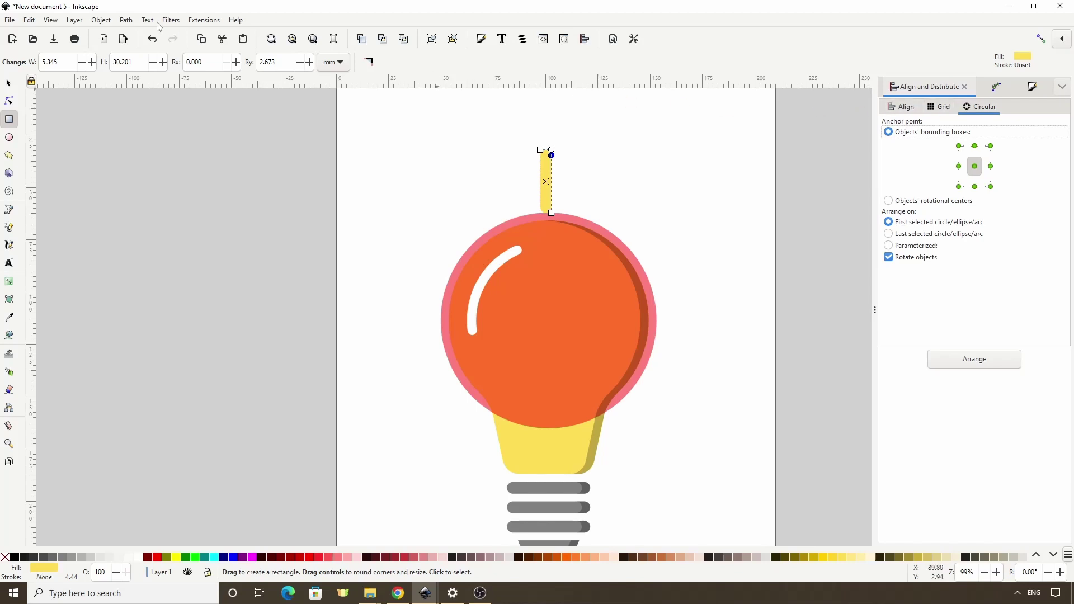
click(98, 21)
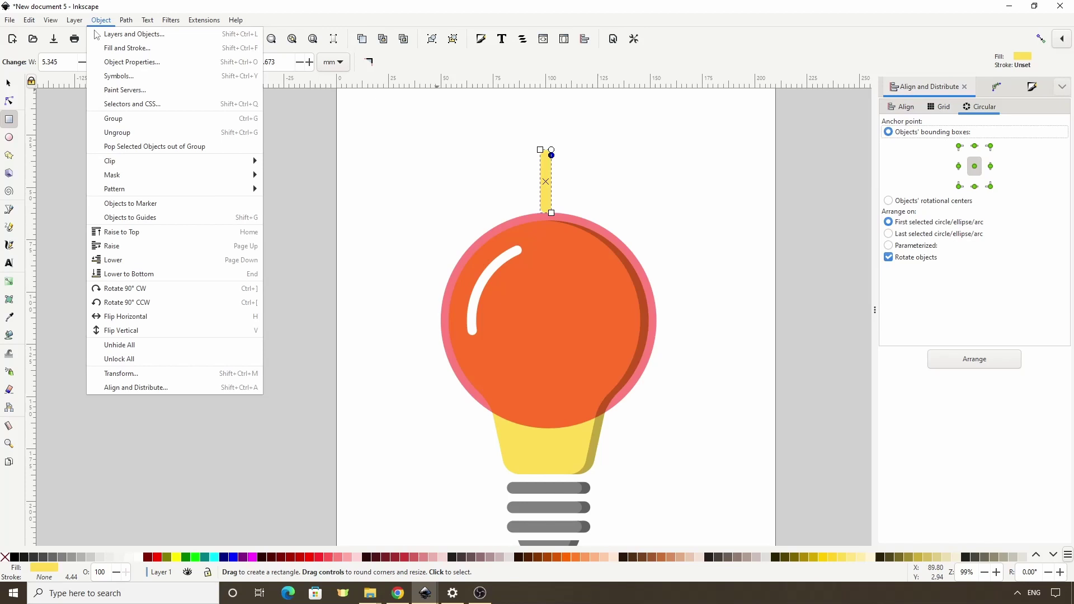
click(146, 407)
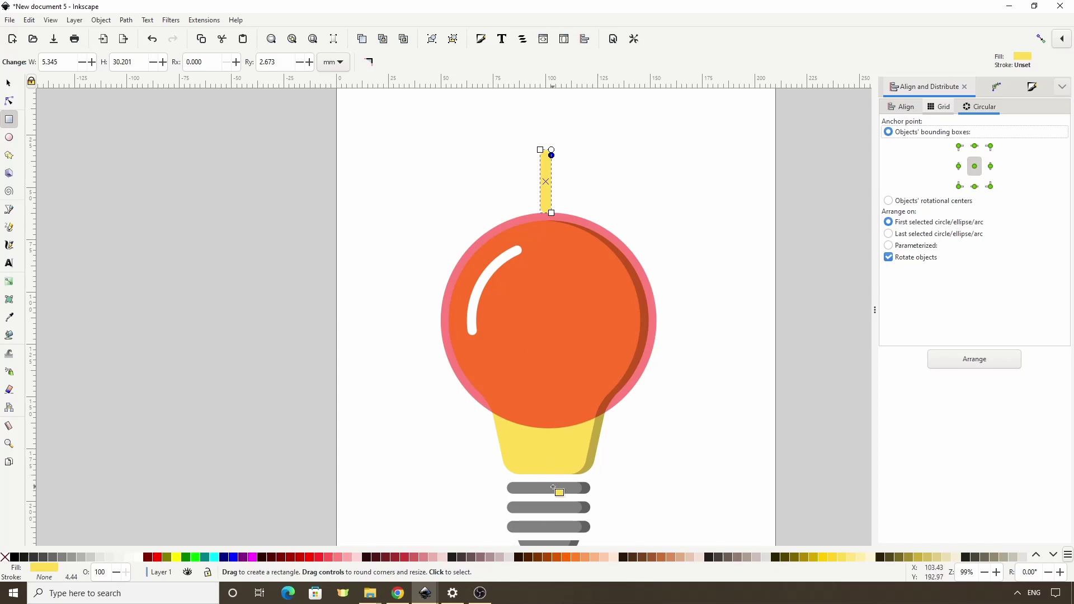
Arrange the eight ray bars around the circle, anchored at their bottom-centre.
click(8, 83)
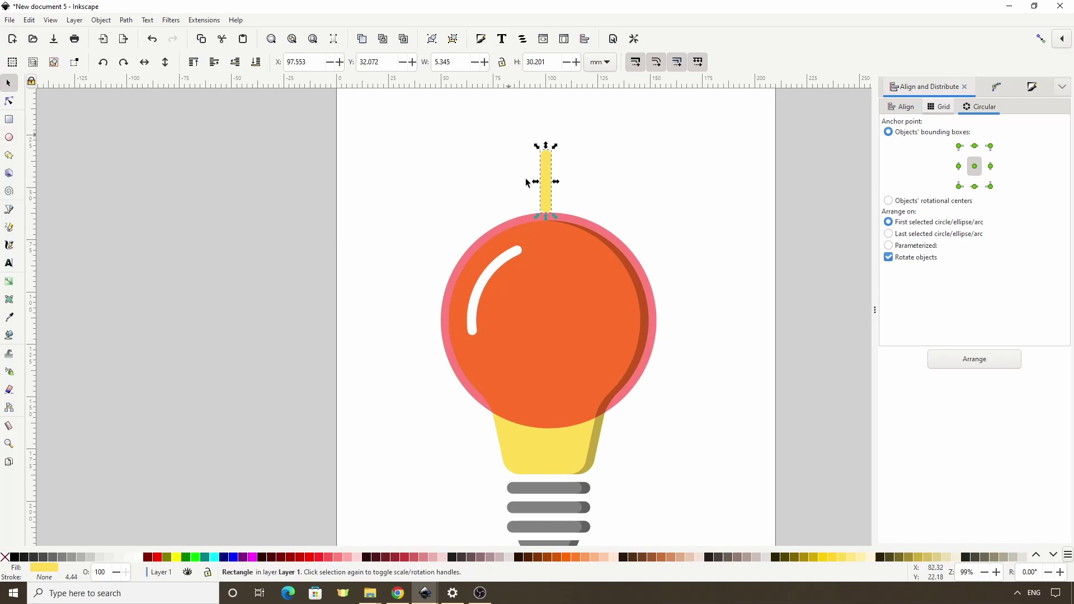
drag(531, 128, 577, 234)
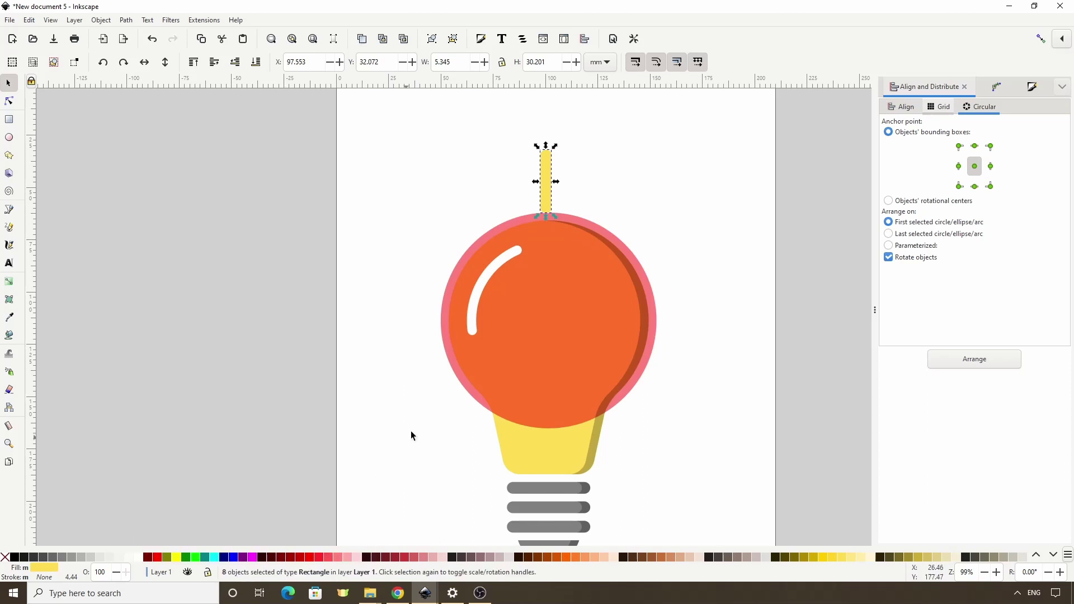
shift+click(570, 317)
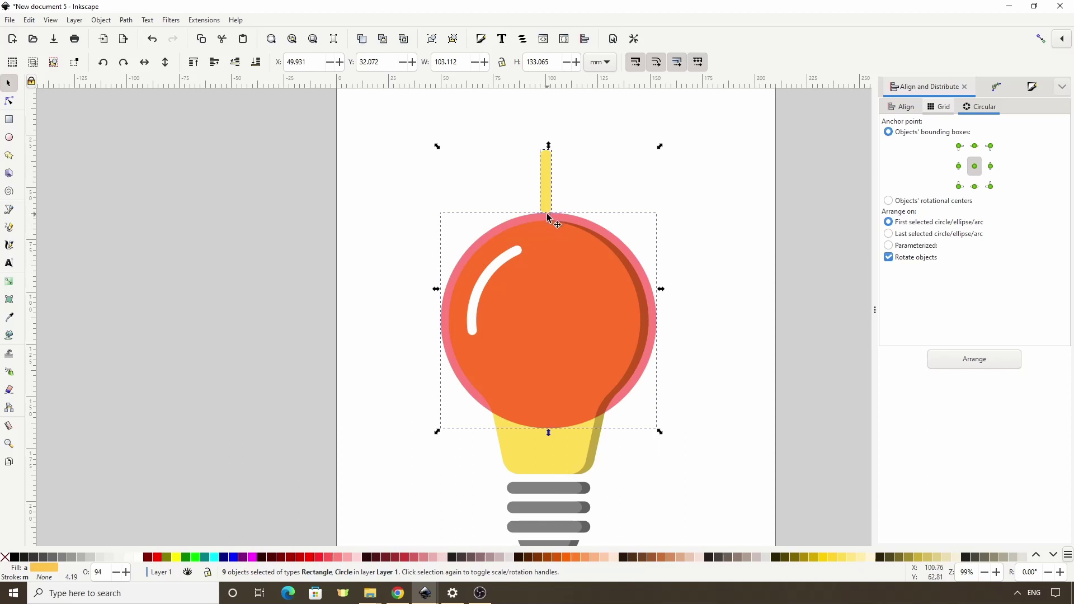
click(973, 190)
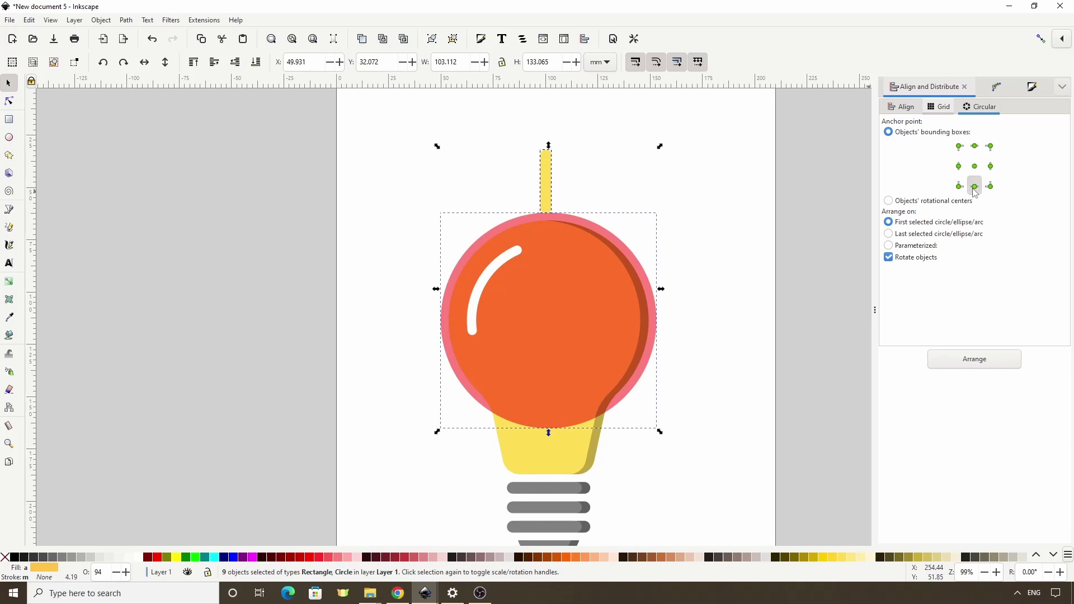
click(963, 363)
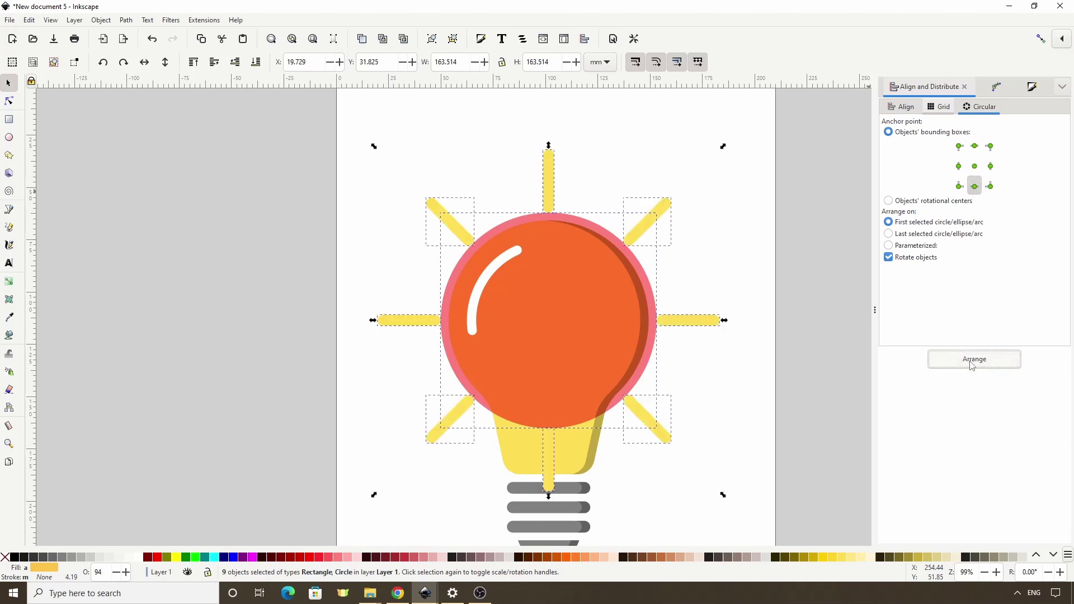
click(647, 250)
click(569, 268)
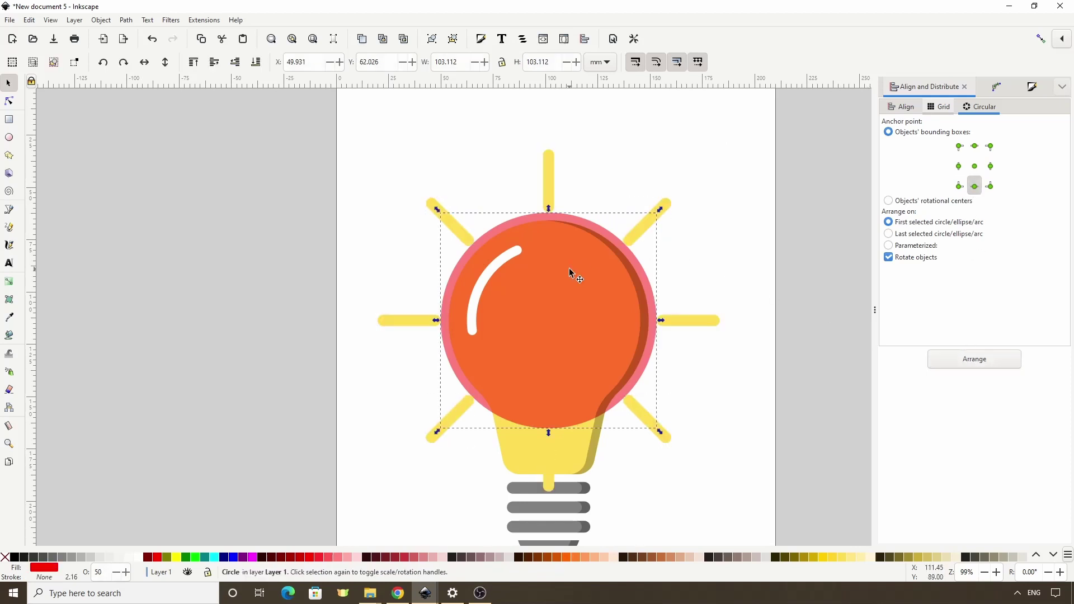
Delete the orange circle, clear the selection, and zoom out to view the finished icon.
key(Delete)
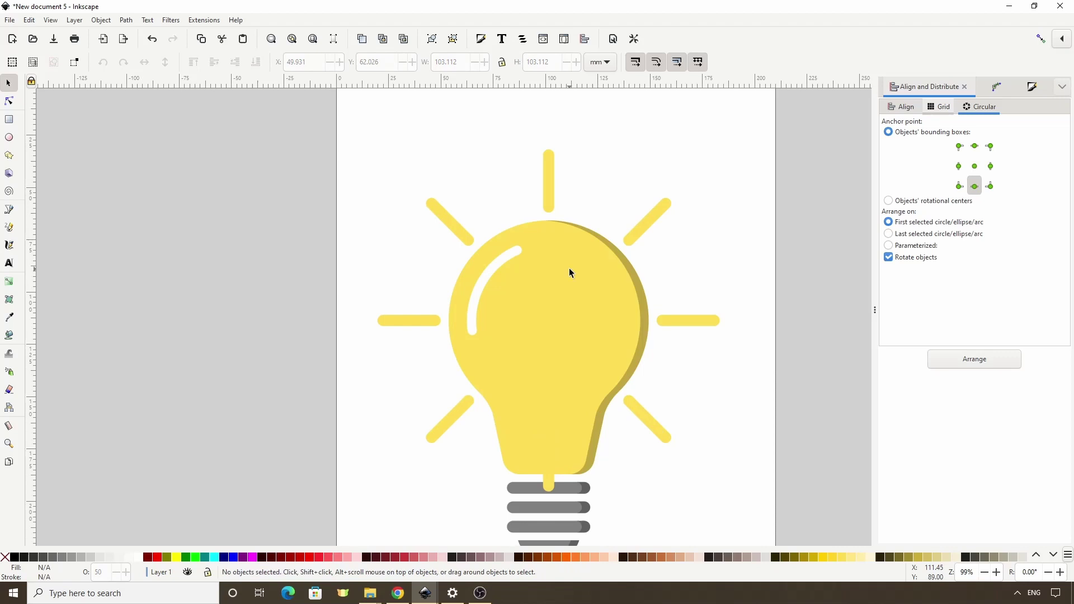
click(550, 486)
key(Escape)
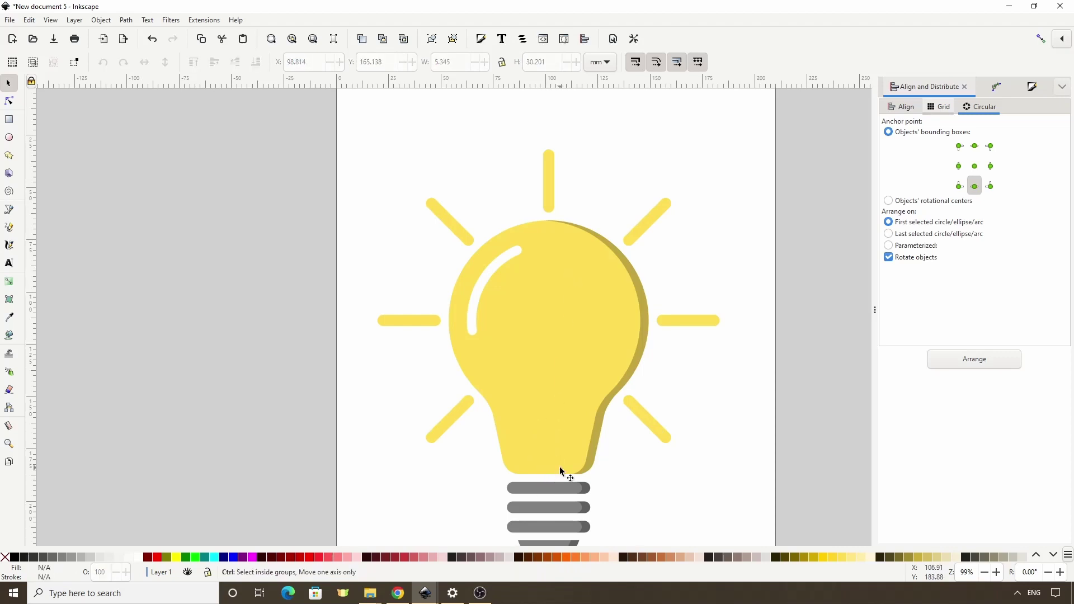
ctrl+scroll(560, 466, down, 2)
scroll(592, 459, down, 5)
scroll(595, 329, down, 1)
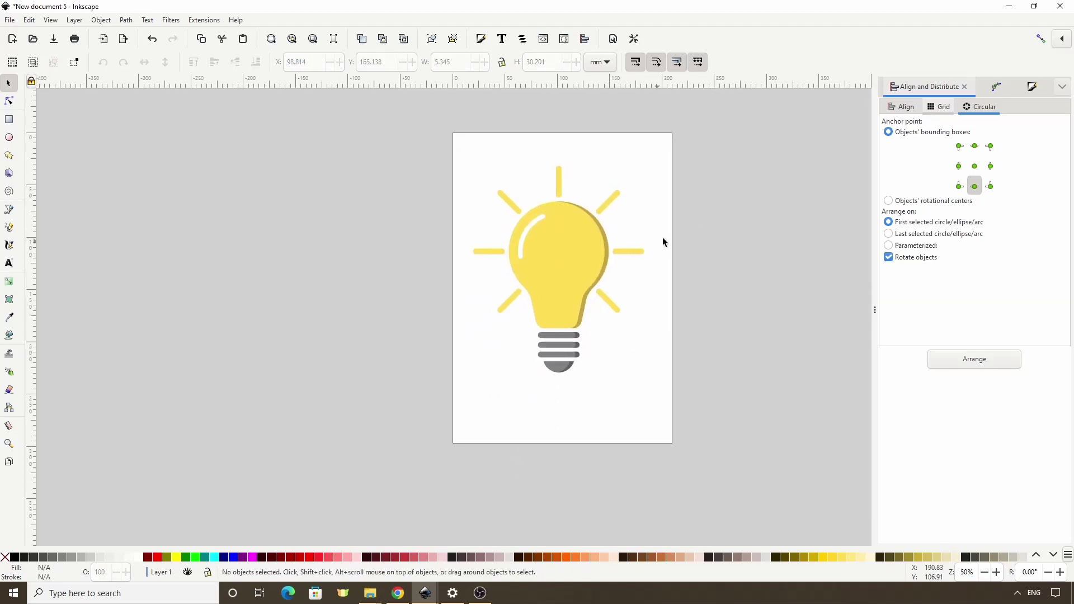